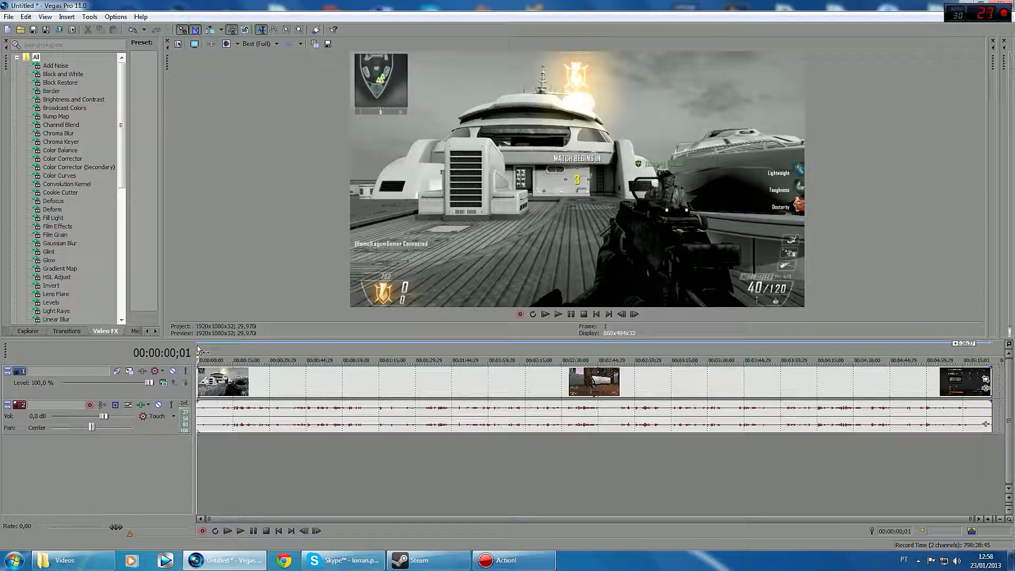
- Select all events and set the loop region over the full clip, from 00:00:00;00 to 00:05:26;27
{"action": "left_click_drag", "start_coordinate": [198, 350], "coordinate": [990, 350]}
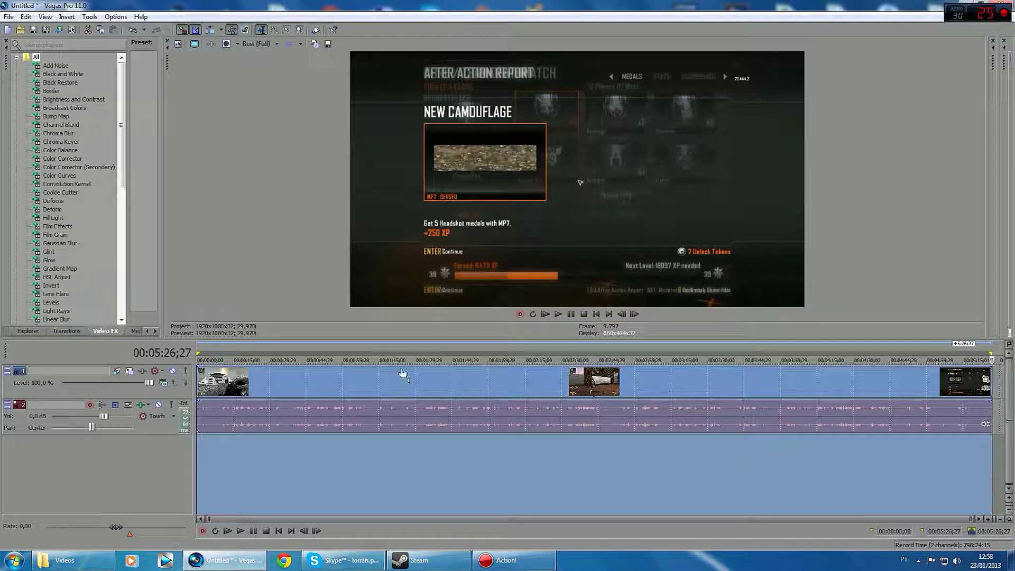
{"action": "left_click", "coordinate": [347, 350]}
{"action": "key", "text": "ctrl+a"}
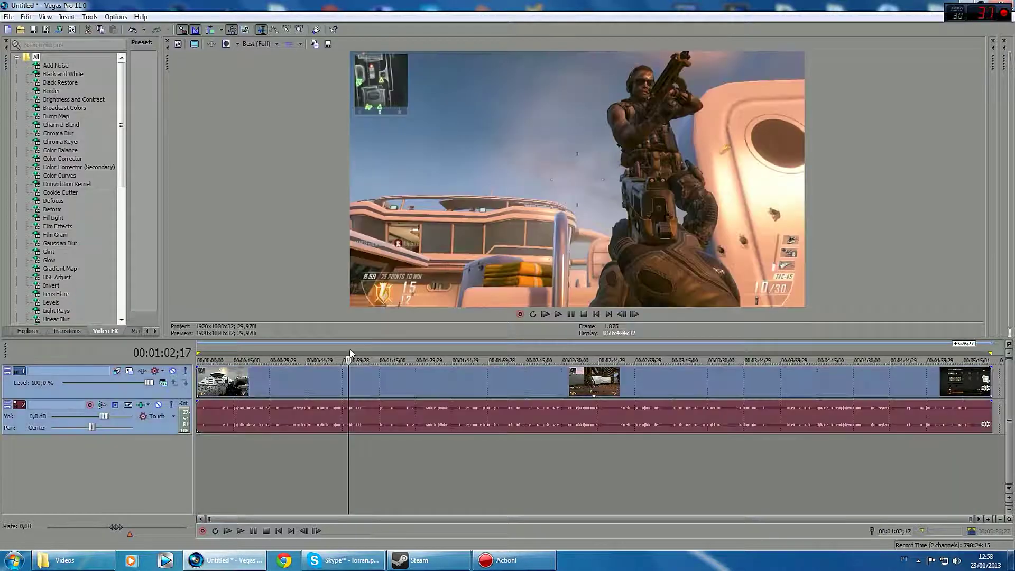
{"action": "left_click", "coordinate": [195, 347]}
{"action": "left_click_drag", "start_coordinate": [195, 344], "coordinate": [993, 352]}
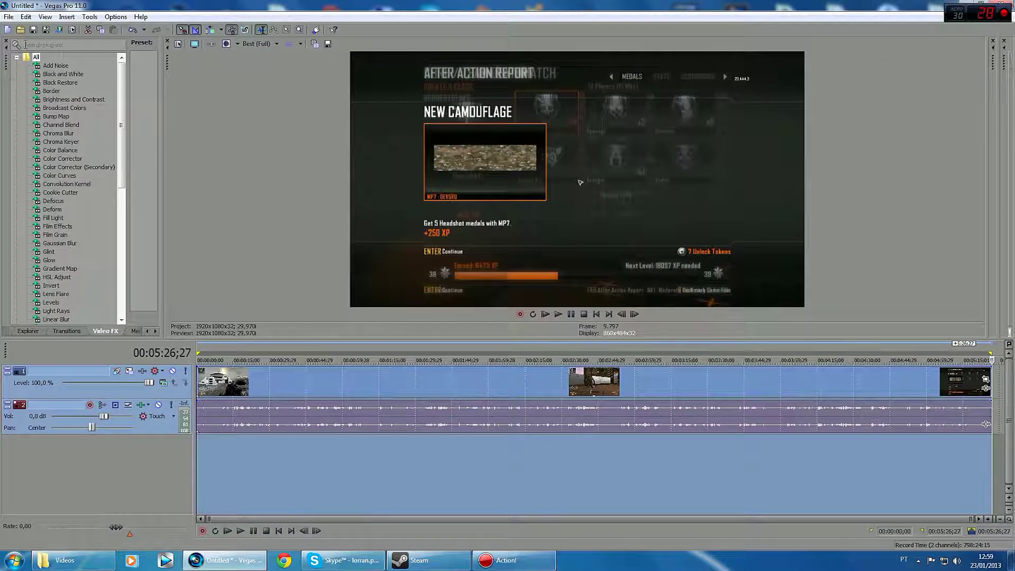
- Try a partial loop region from 00:00:26;14 to 00:02:36;24, and return it to the full clip length
{"action": "left_click", "coordinate": [261, 355]}
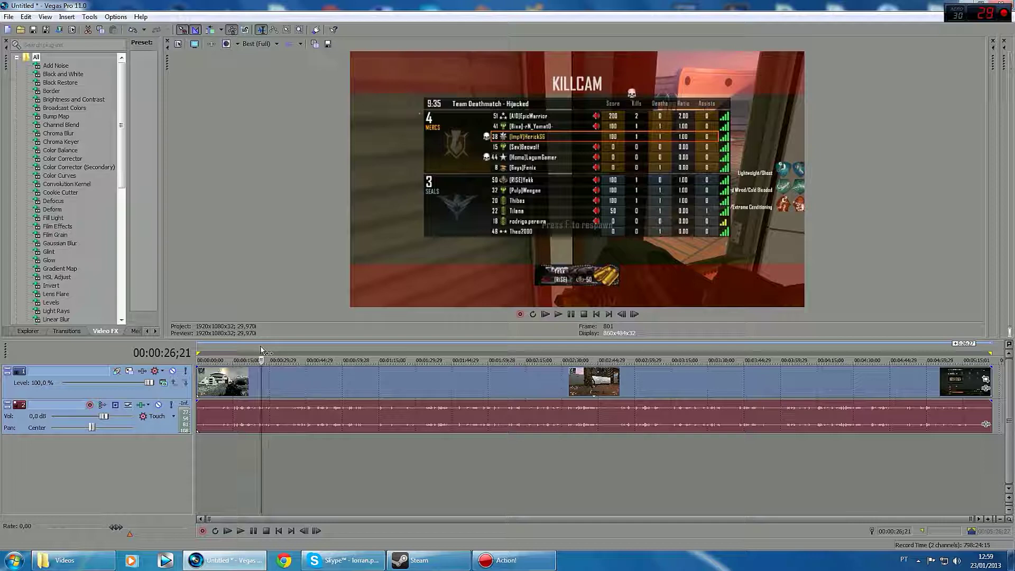
{"action": "left_click_drag", "start_coordinate": [260, 349], "coordinate": [578, 354]}
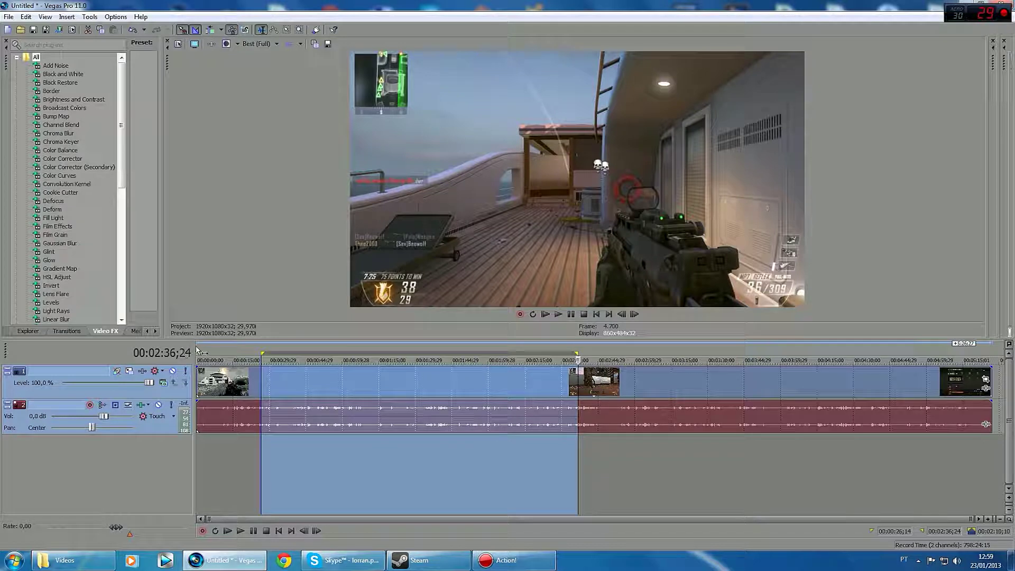
{"action": "left_click_drag", "start_coordinate": [198, 350], "coordinate": [1011, 400]}
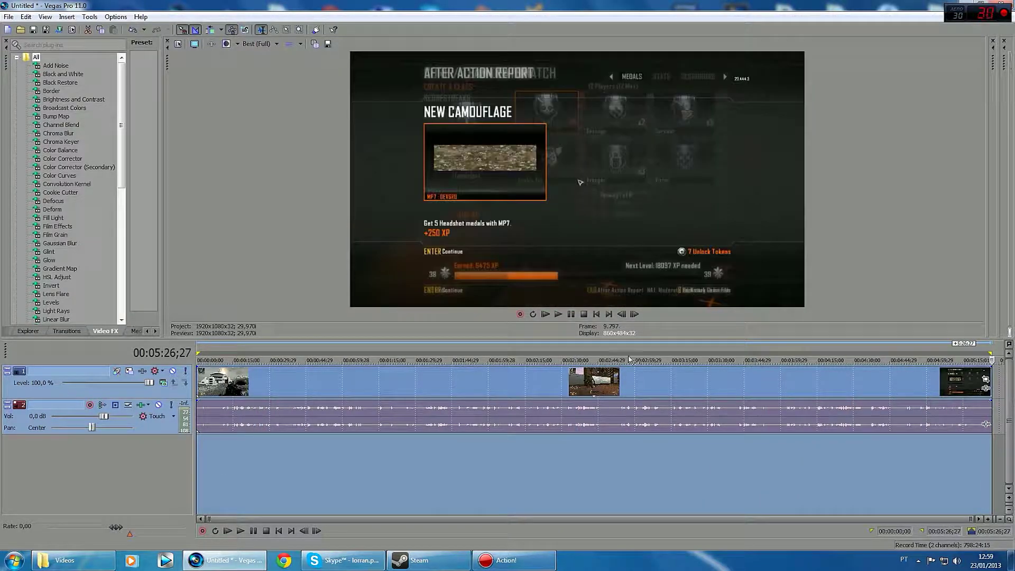
- Open the Render As settings and choose the 8 Mbps HD 1080-30p Video template under Windows Media Video V11
{"action": "left_click", "coordinate": [7, 17]}
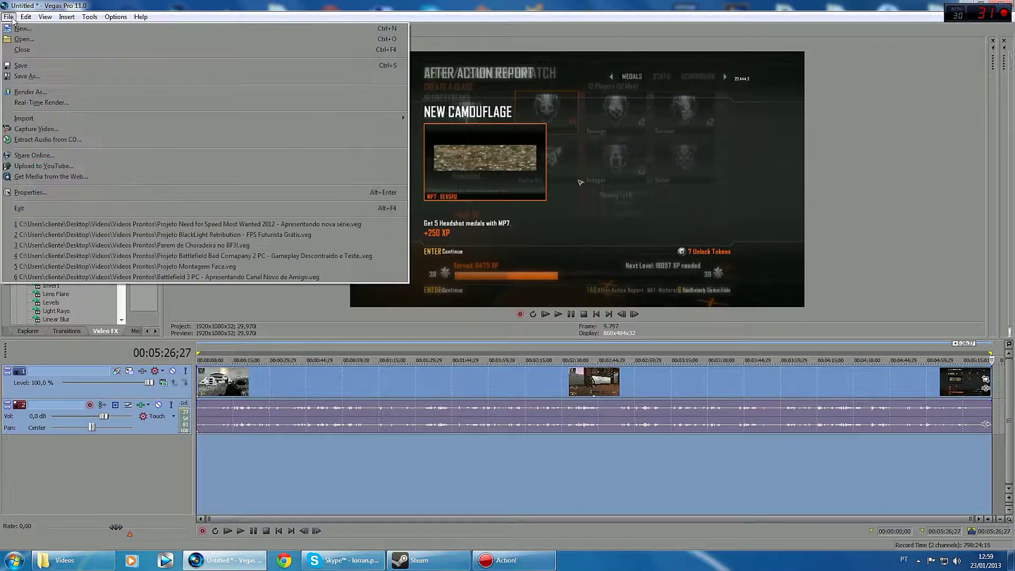
{"action": "left_click", "coordinate": [52, 94]}
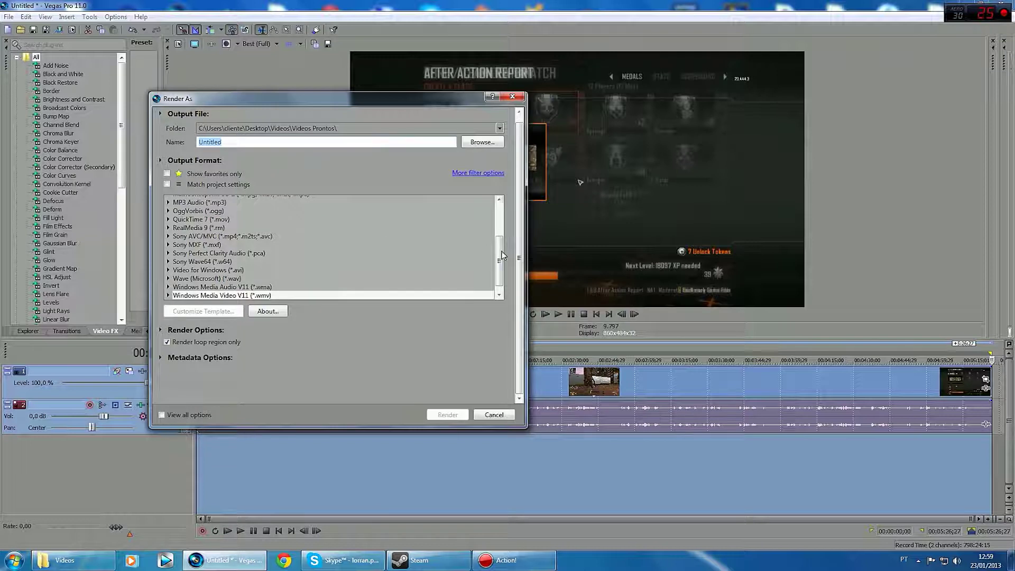
{"action": "scroll", "coordinate": [263, 224], "scroll_direction": "up", "scroll_amount": 3}
{"action": "scroll", "coordinate": [263, 225], "scroll_direction": "down", "scroll_amount": 4}
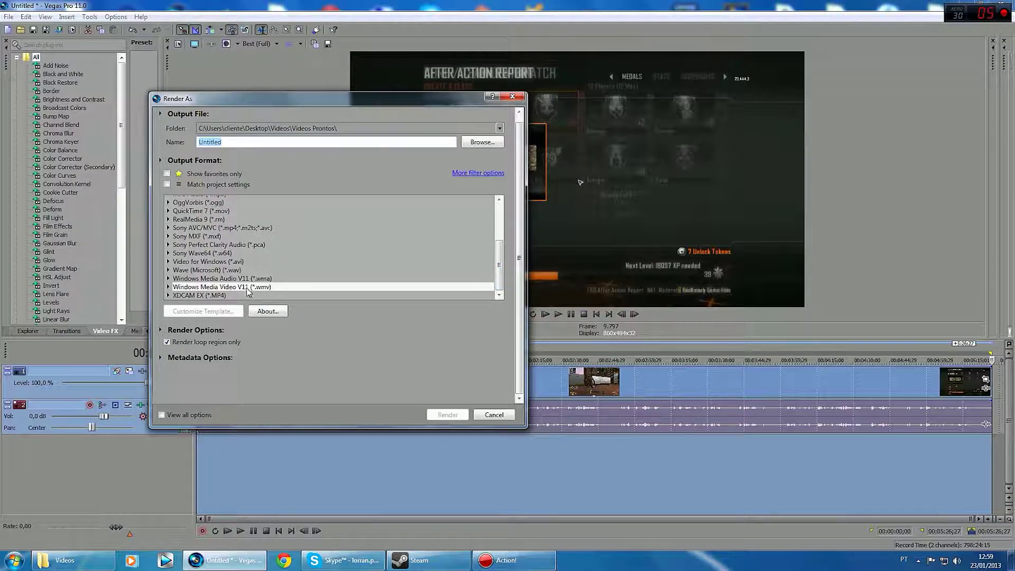
{"action": "left_click", "coordinate": [168, 288]}
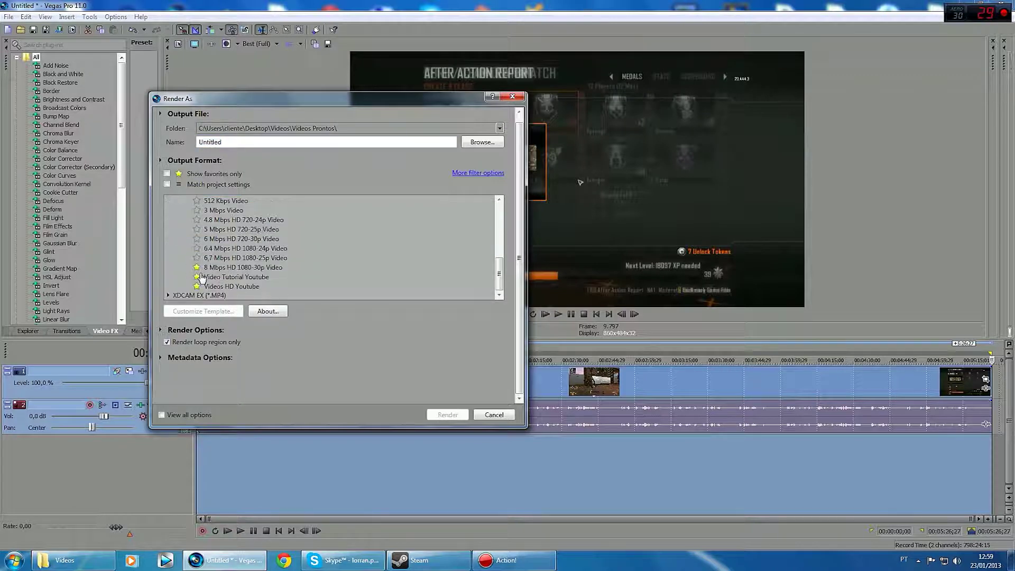
{"action": "left_click", "coordinate": [220, 239]}
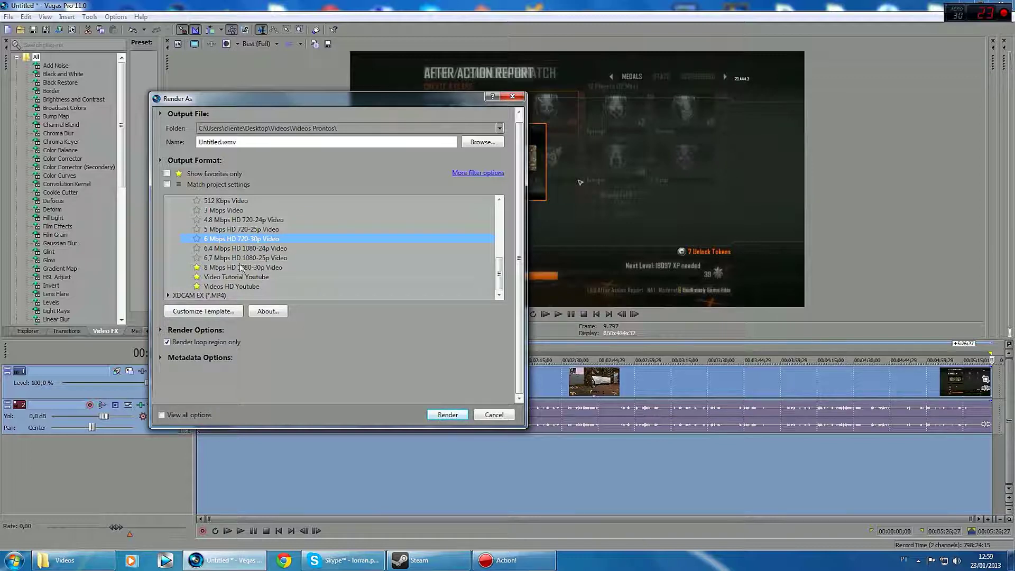
{"action": "left_click", "coordinate": [210, 268]}
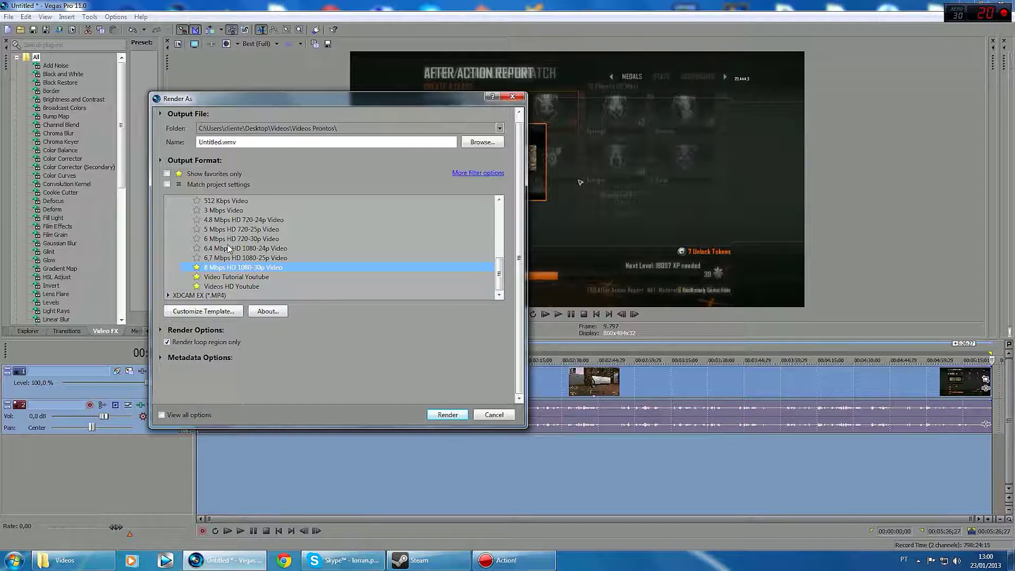
- Remove the 8 Mbps HD 1080-30p Video template from the favorites and open its custom settings
{"action": "left_click", "coordinate": [197, 267]}
{"action": "left_click", "coordinate": [201, 312]}
{"action": "left_click_drag", "start_coordinate": [362, 112], "coordinate": [580, 121]}
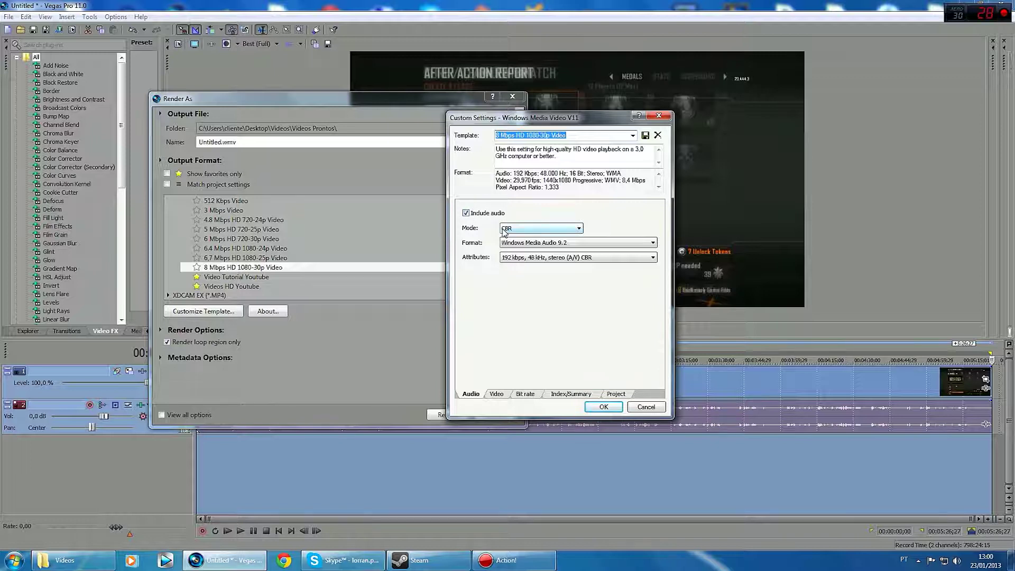
- Try Quality VBR as the audio mode and look through its available attributes
{"action": "left_click", "coordinate": [538, 231]}
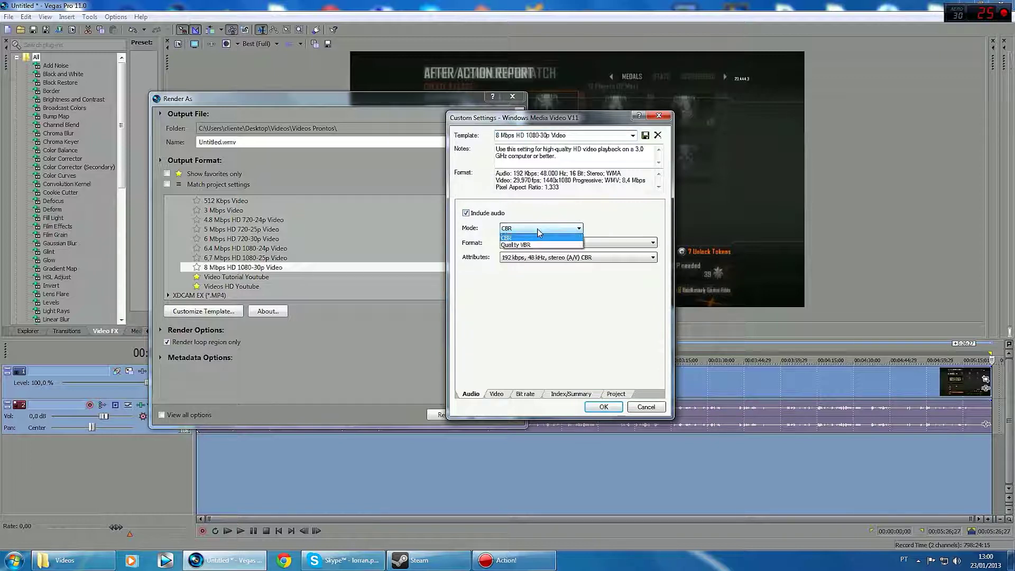
{"action": "left_click", "coordinate": [507, 238]}
{"action": "left_click", "coordinate": [519, 228]}
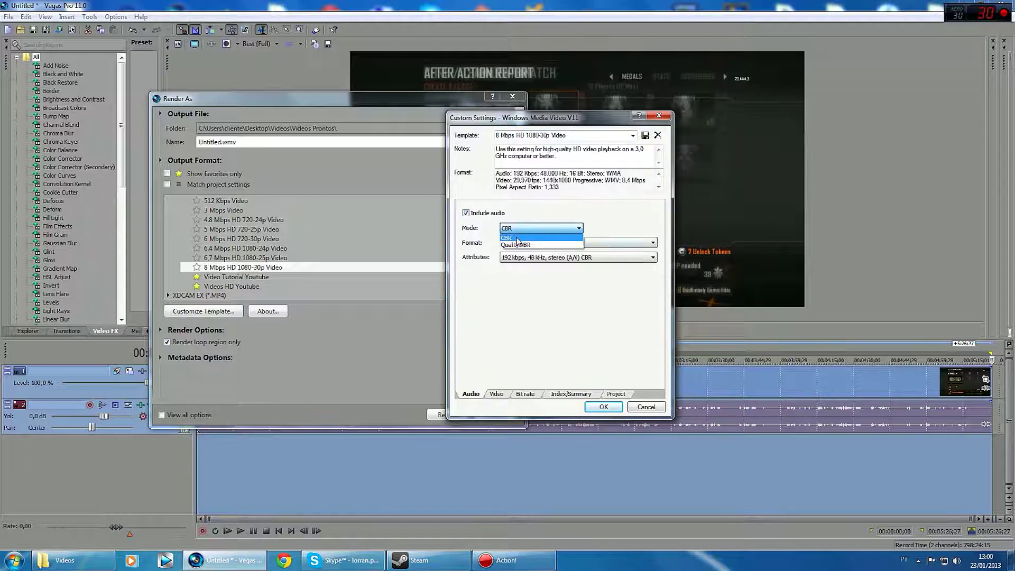
{"action": "left_click", "coordinate": [517, 245]}
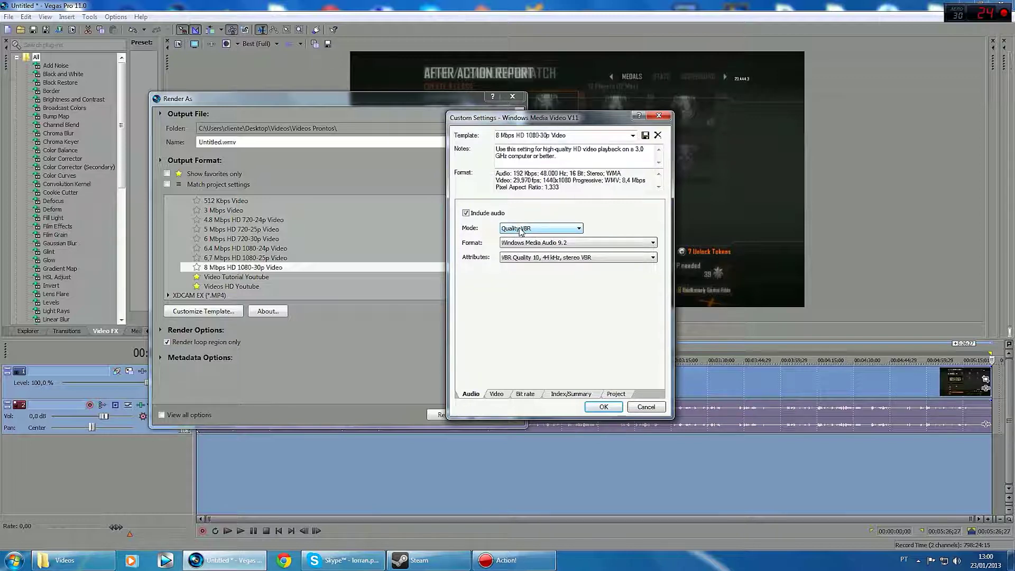
{"action": "left_click", "coordinate": [535, 228]}
{"action": "left_click", "coordinate": [517, 245]}
{"action": "left_click", "coordinate": [515, 228]}
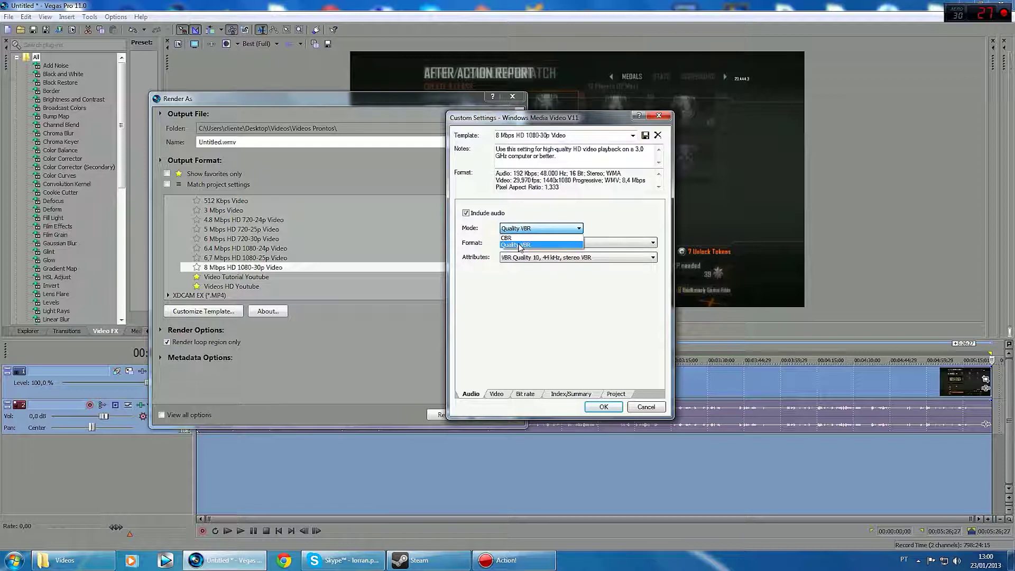
{"action": "left_click", "coordinate": [519, 246]}
{"action": "left_click", "coordinate": [524, 258]}
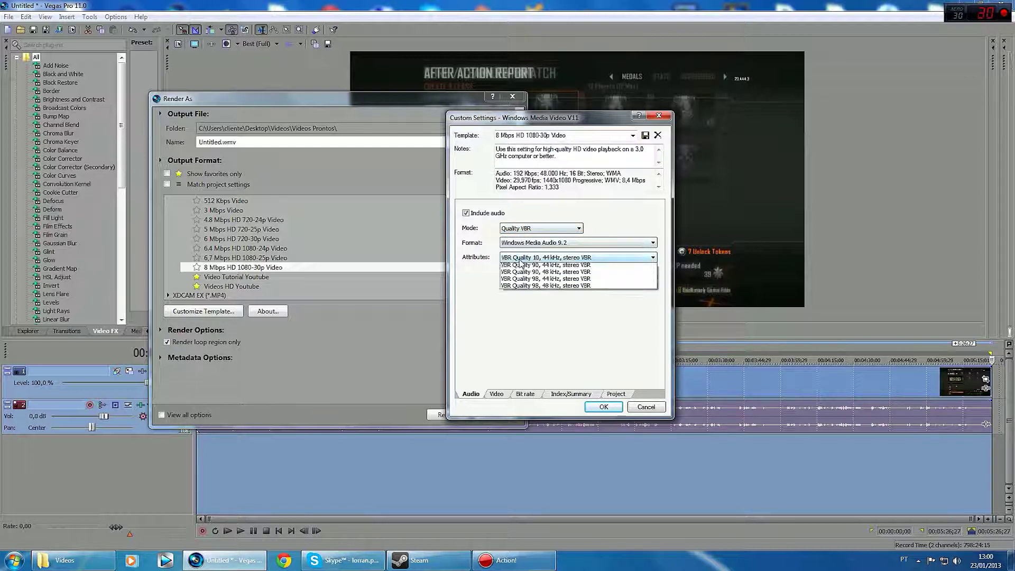
{"action": "left_click", "coordinate": [523, 316]}
- Set the audio mode to CBR with the 192 kbps, 48 kHz, stereo (A/V) attributes, and review the audio formats
{"action": "left_click", "coordinate": [526, 229]}
{"action": "left_click", "coordinate": [525, 238]}
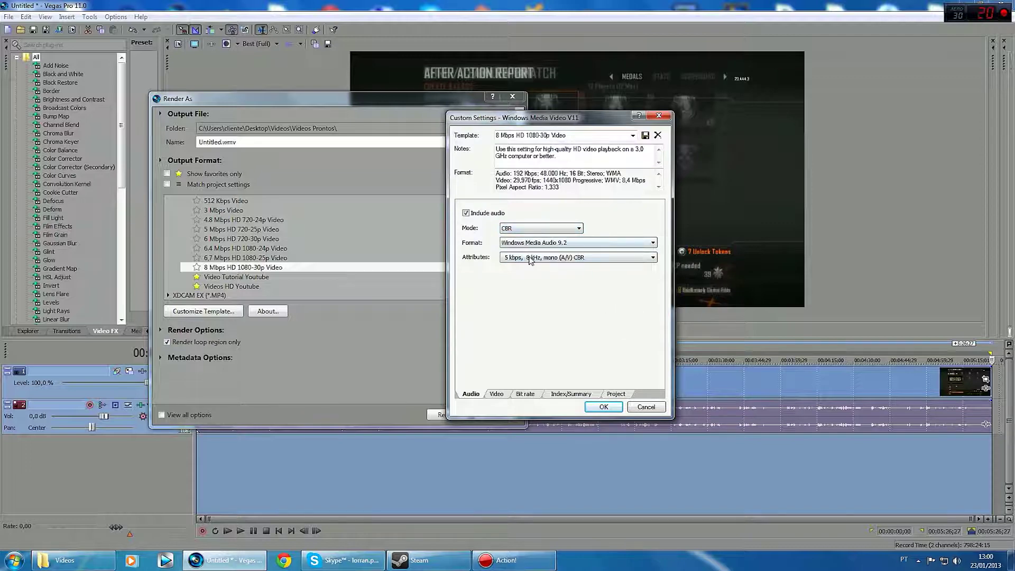
{"action": "left_click", "coordinate": [530, 258]}
{"action": "scroll", "coordinate": [531, 450], "scroll_direction": "down", "scroll_amount": 1}
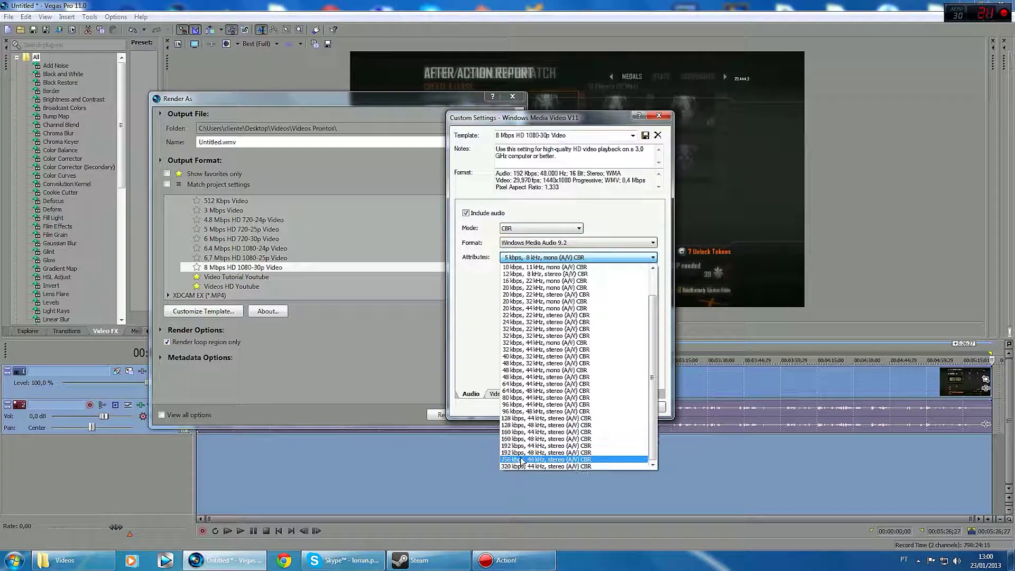
{"action": "left_click", "coordinate": [521, 454]}
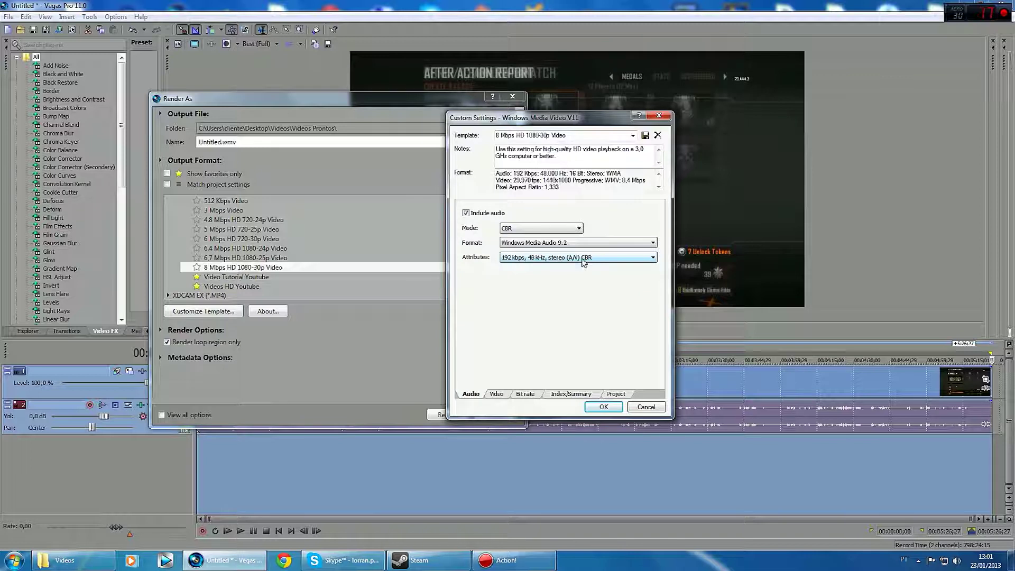
{"action": "left_click", "coordinate": [527, 242]}
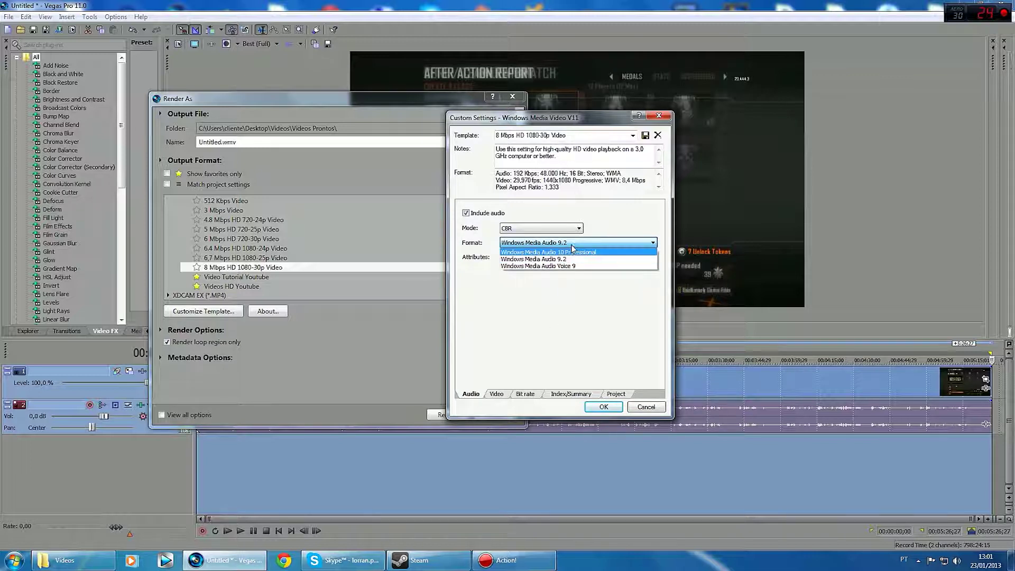
{"action": "left_click", "coordinate": [561, 267]}
- Review the encoding modes in the template's video settings and choose CBR
{"action": "left_click", "coordinate": [497, 393]}
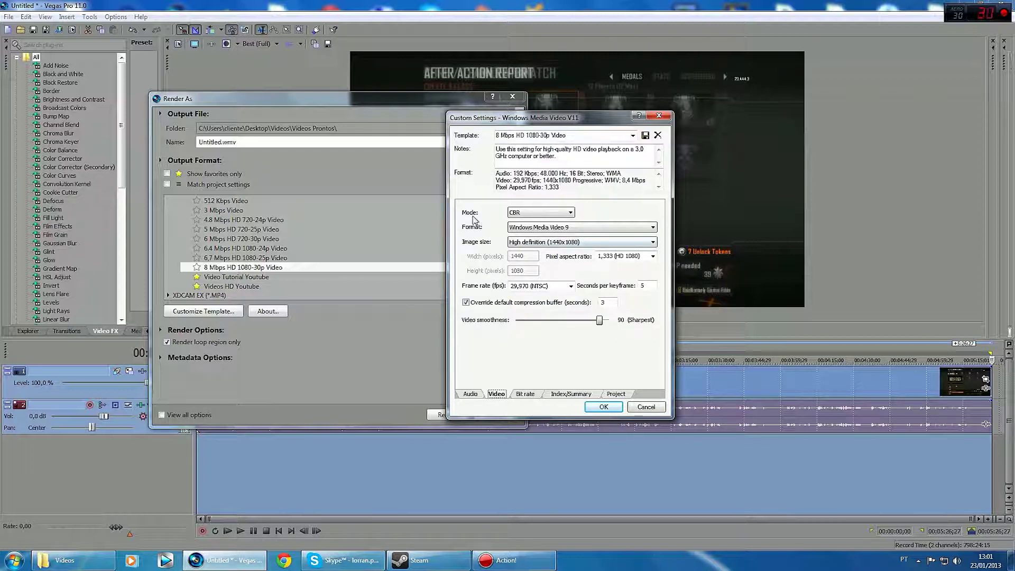
{"action": "left_click", "coordinate": [525, 213]}
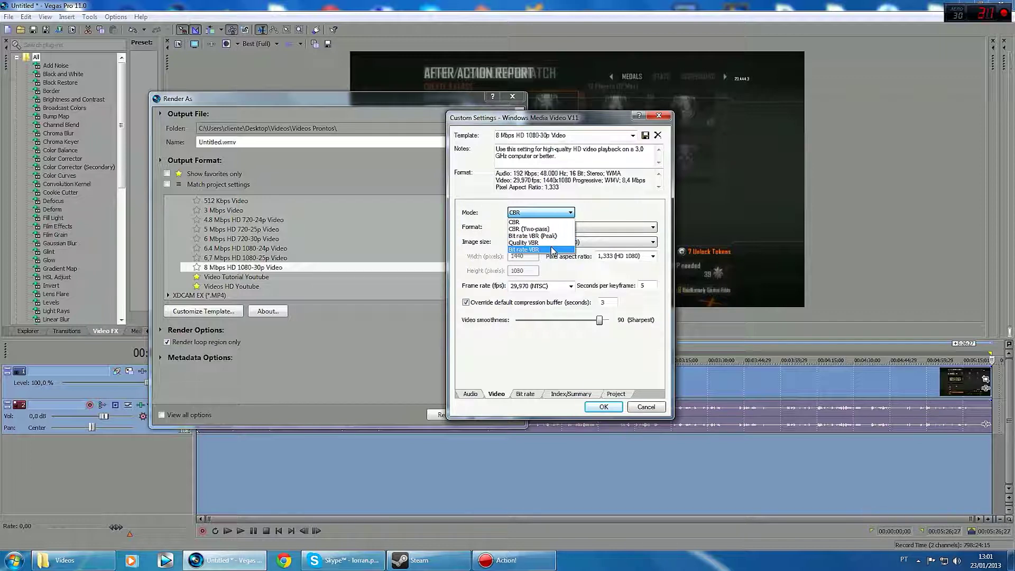
{"action": "left_click", "coordinate": [549, 222]}
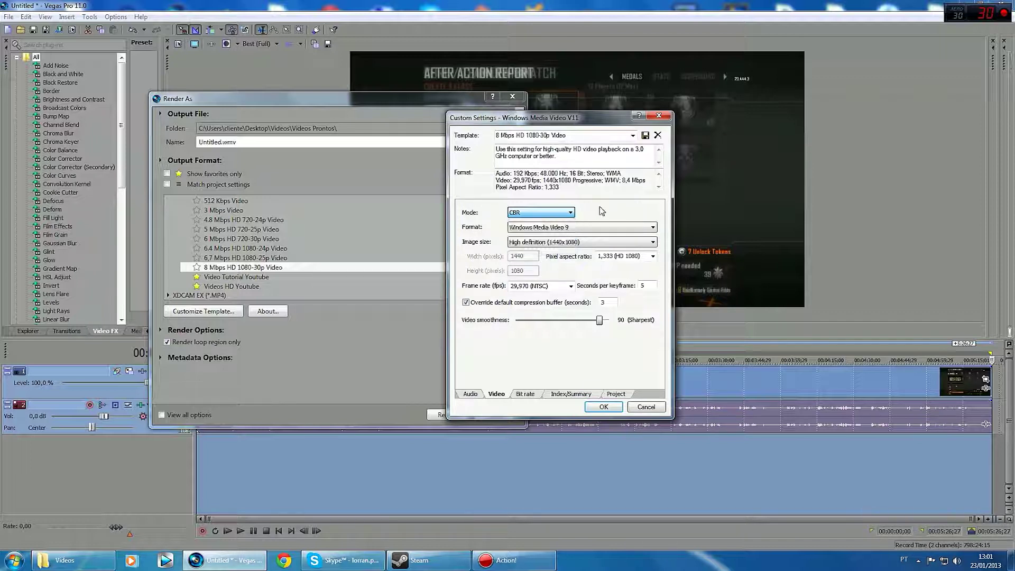
{"action": "left_click", "coordinate": [553, 215]}
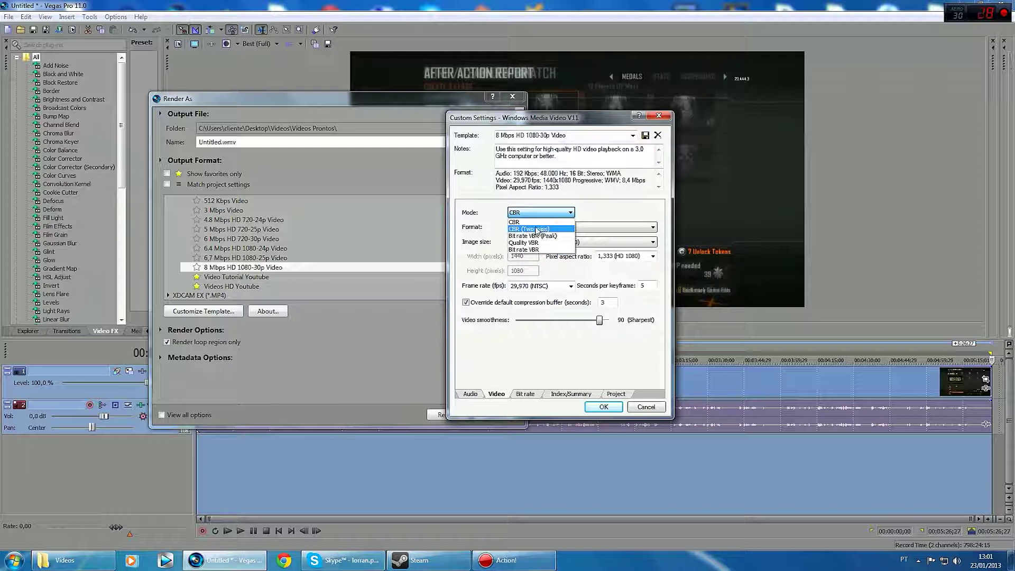
{"action": "left_click", "coordinate": [584, 215]}
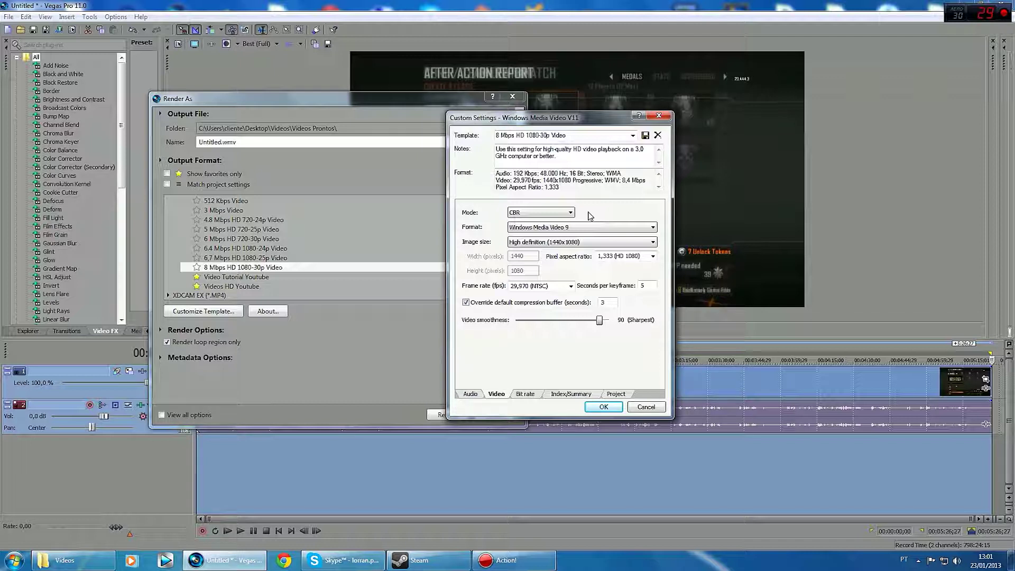
{"action": "left_click", "coordinate": [521, 214]}
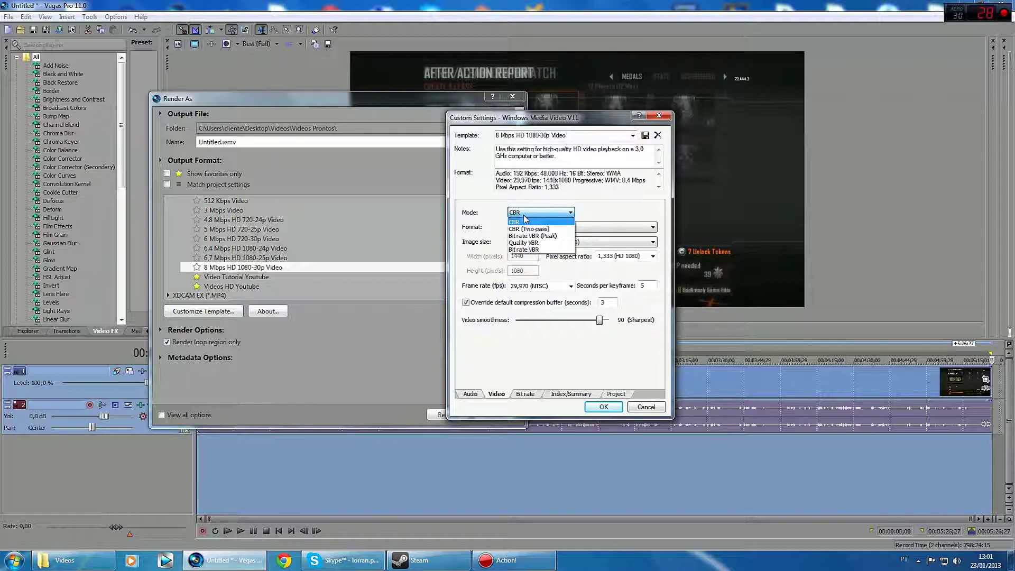
{"action": "left_click", "coordinate": [523, 222]}
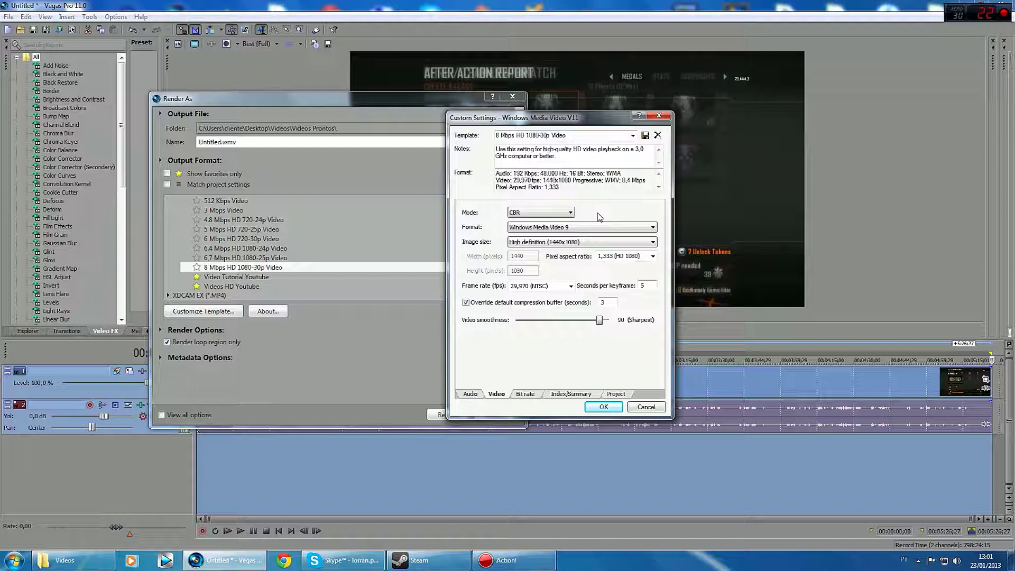
- Try Quality VBR as the video mode and return it to CBR
{"action": "left_click", "coordinate": [539, 213]}
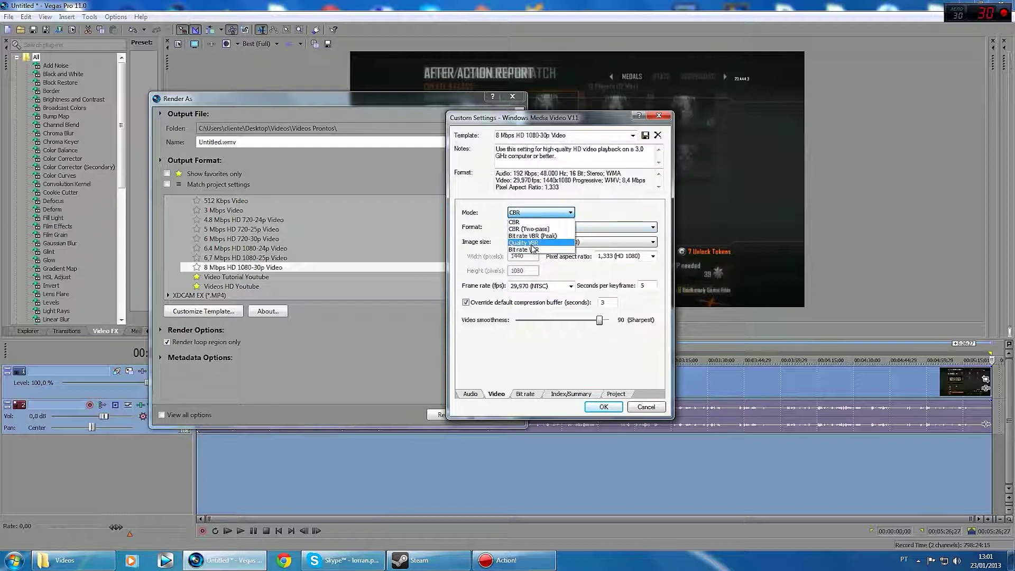
{"action": "left_click", "coordinate": [524, 243]}
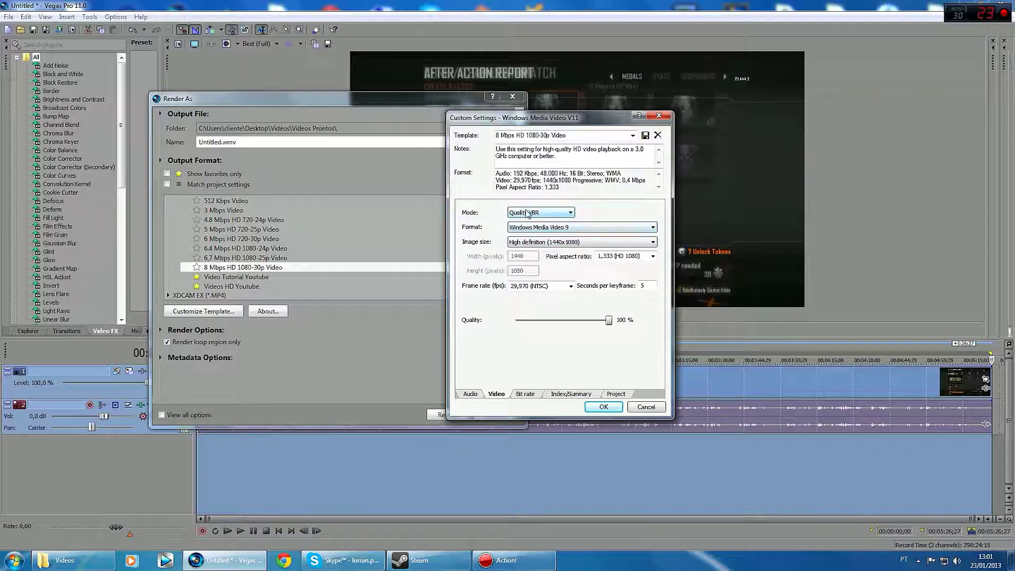
{"action": "left_click", "coordinate": [530, 213]}
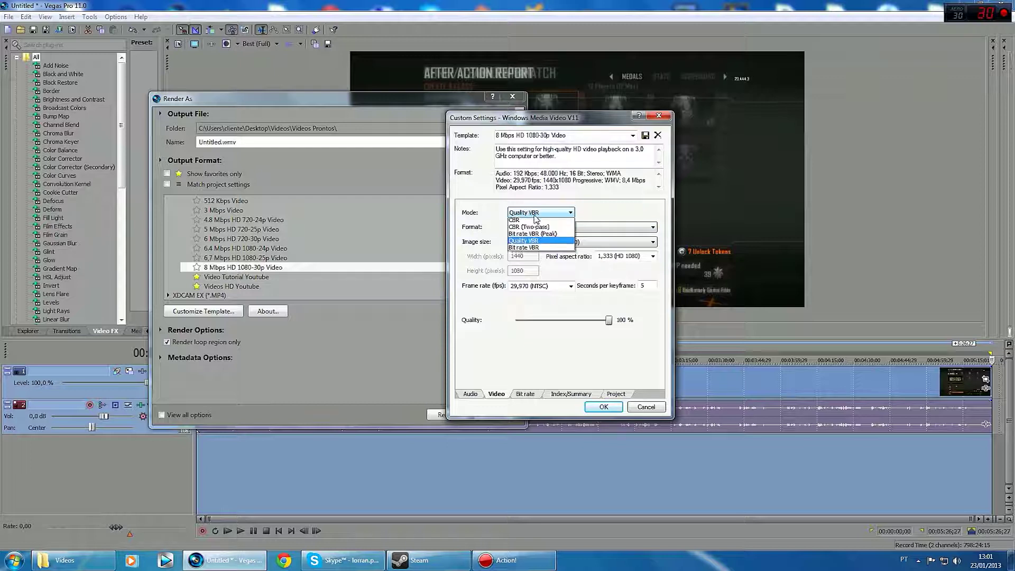
{"action": "left_click", "coordinate": [511, 222]}
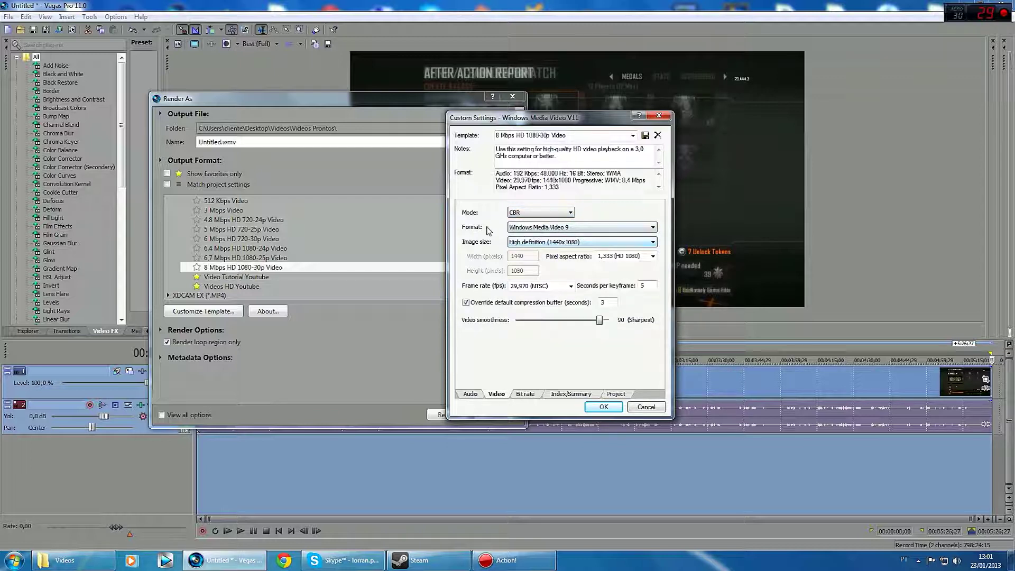
- Choose Windows Media Video 9 as the video format
{"action": "left_click", "coordinate": [535, 228]}
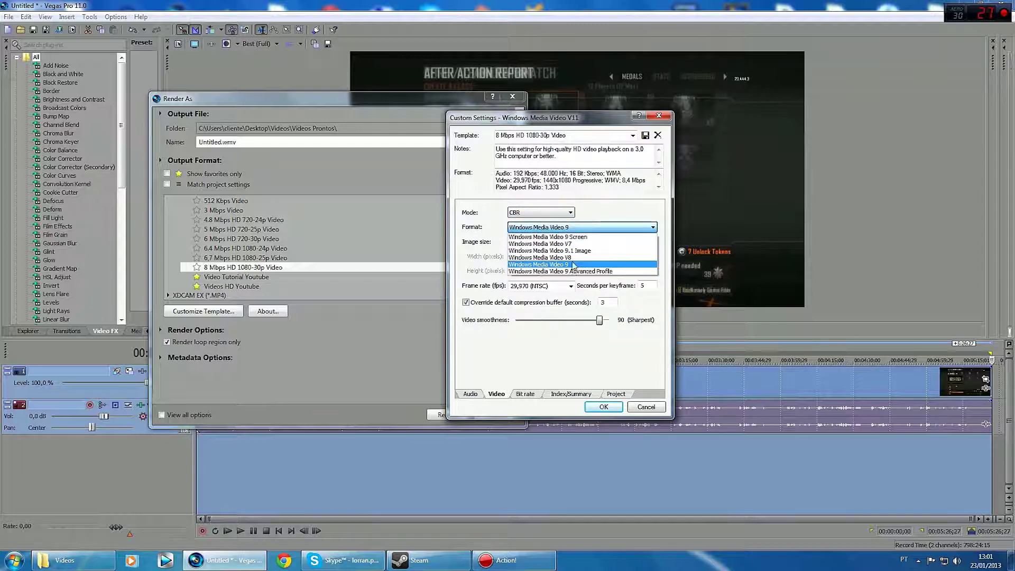
{"action": "left_click", "coordinate": [534, 262]}
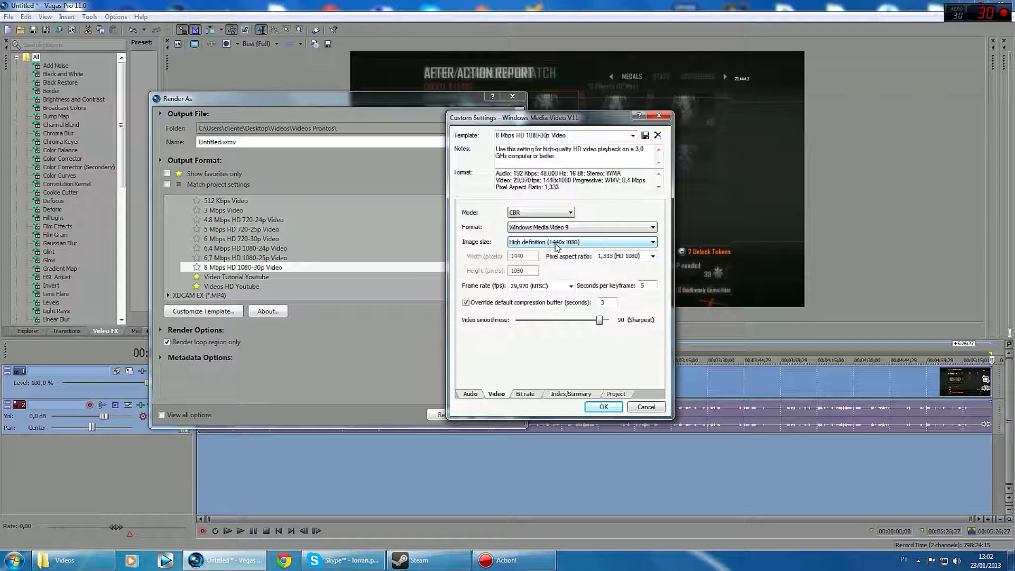
- Try a custom image size with a width of 1920 pixels and return it to High definition (1440x1080)
{"action": "left_click", "coordinate": [583, 246]}
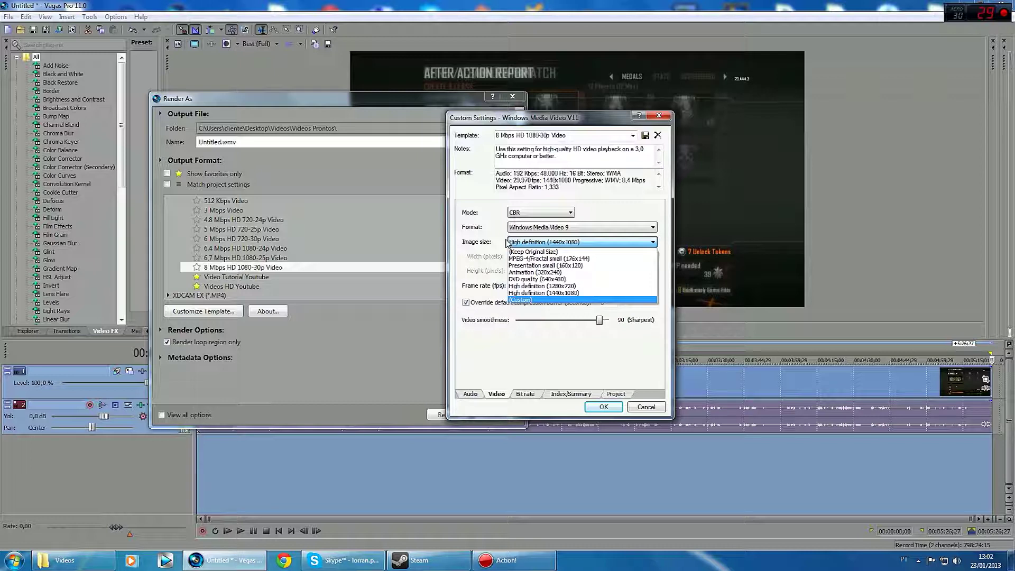
{"action": "left_click", "coordinate": [519, 300]}
{"action": "double_click", "coordinate": [523, 256]}
{"action": "type", "text": "1920"}
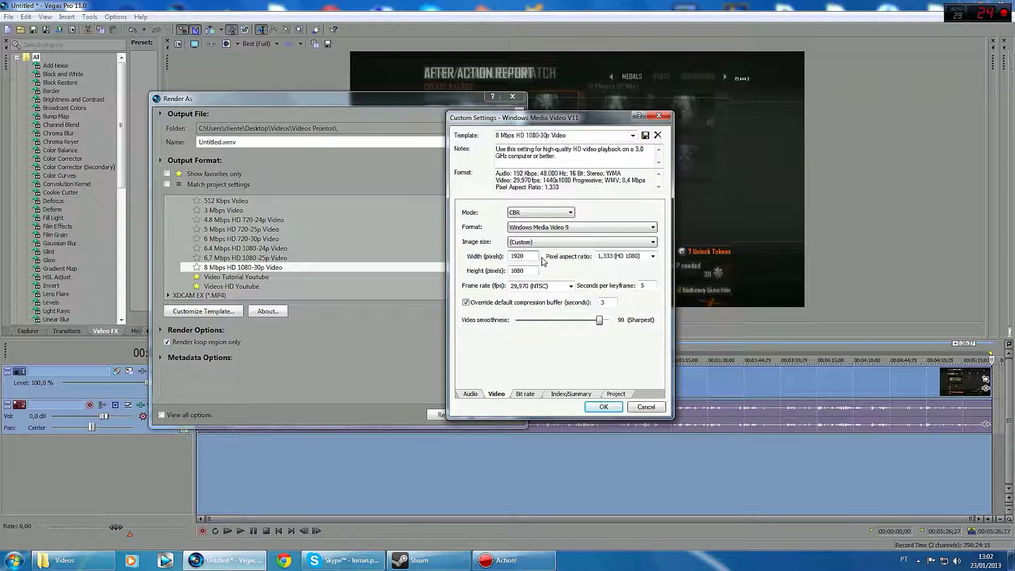
{"action": "left_click", "coordinate": [536, 243]}
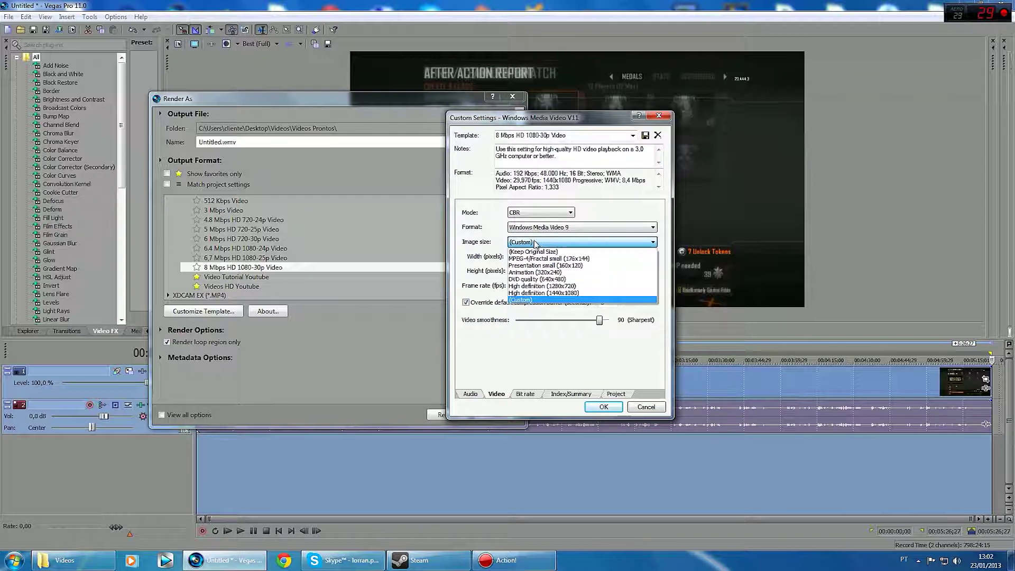
{"action": "left_click", "coordinate": [521, 294]}
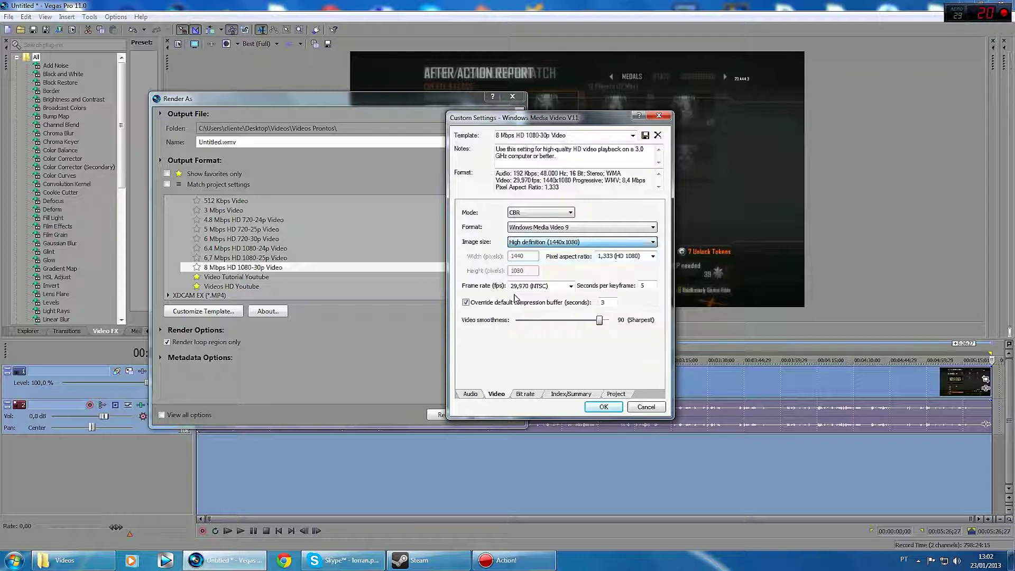
- Try High definition (1280x720) as the image size and switch back to High definition (1440x1080)
{"action": "left_click", "coordinate": [538, 245]}
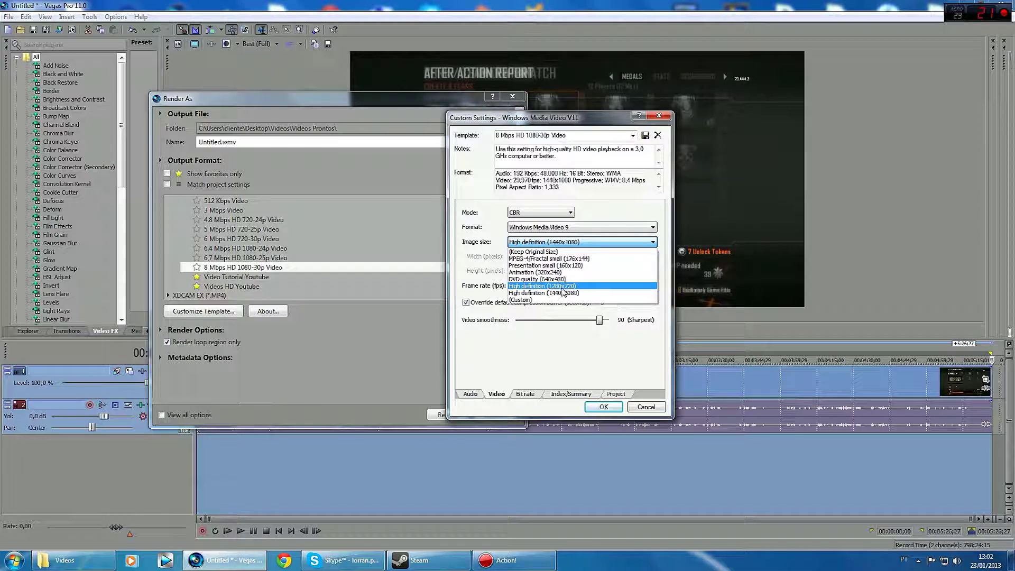
{"action": "left_click", "coordinate": [550, 287]}
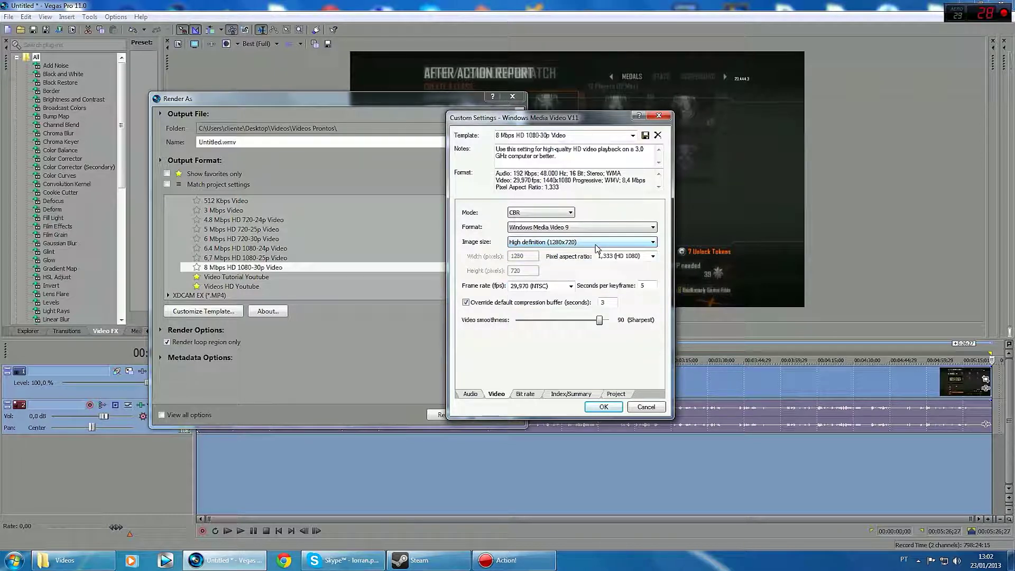
{"action": "left_click", "coordinate": [575, 244]}
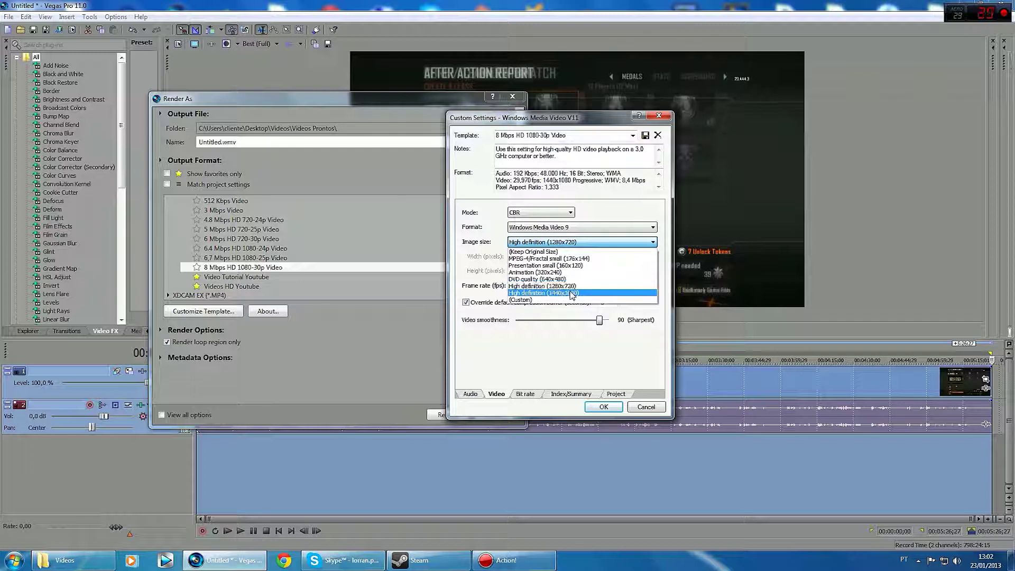
{"action": "left_click", "coordinate": [571, 294]}
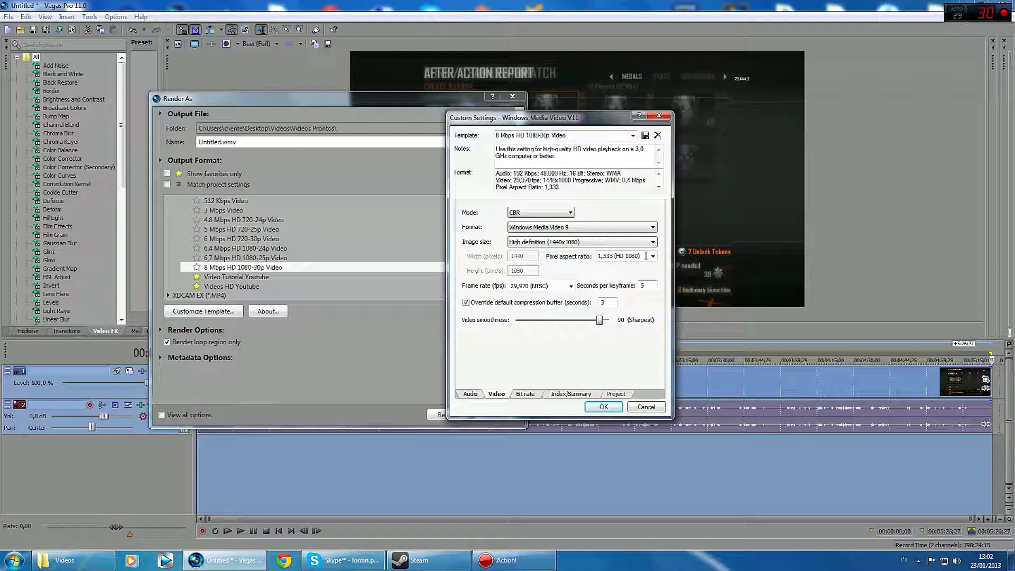
- Try the 1280x720 image size with the 1,000 (Square) pixel aspect ratio, then restore 1440x1080 with 1,333 (HD 1080)
{"action": "left_click", "coordinate": [607, 258]}
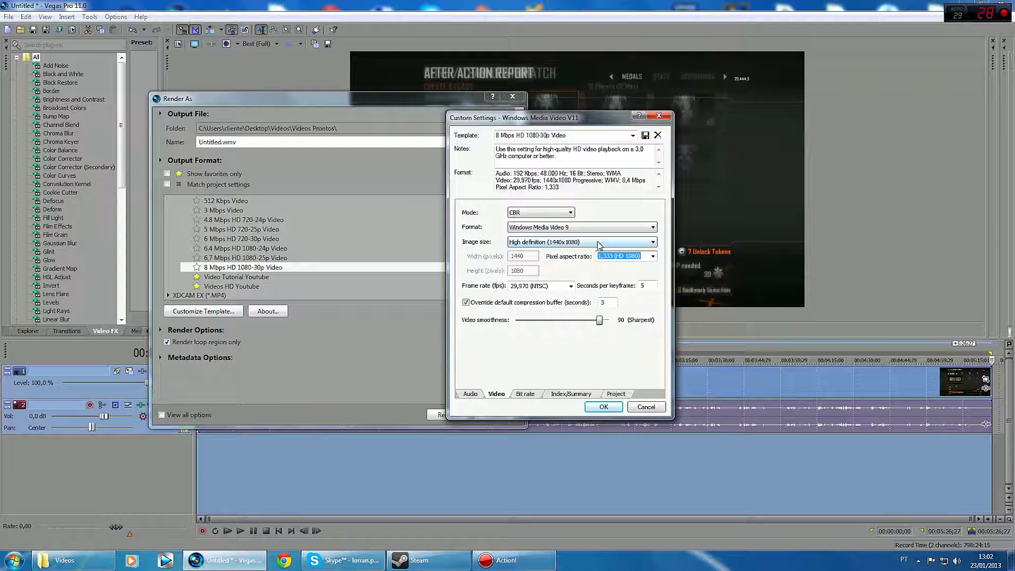
{"action": "left_click", "coordinate": [578, 243]}
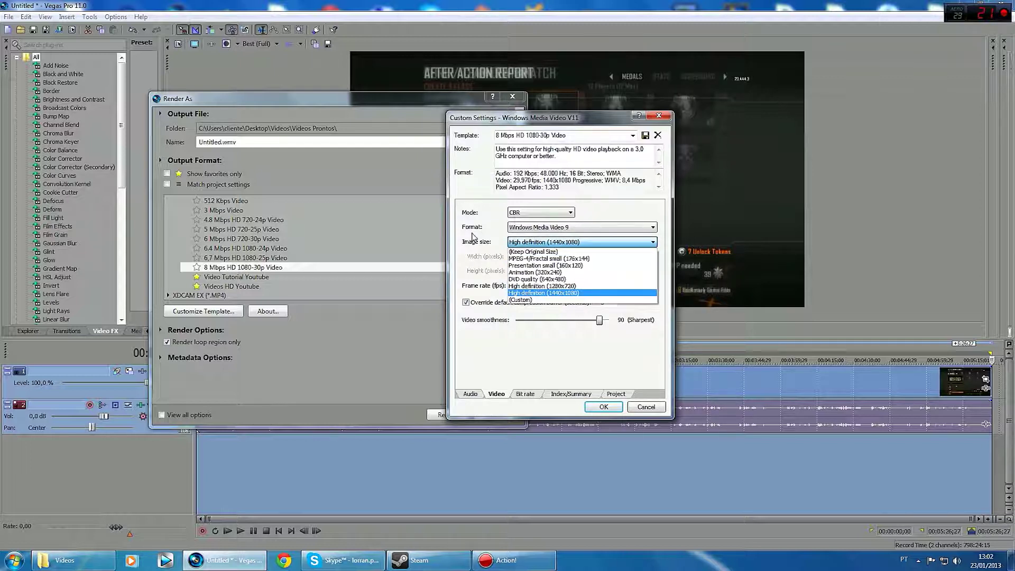
{"action": "left_click", "coordinate": [535, 286]}
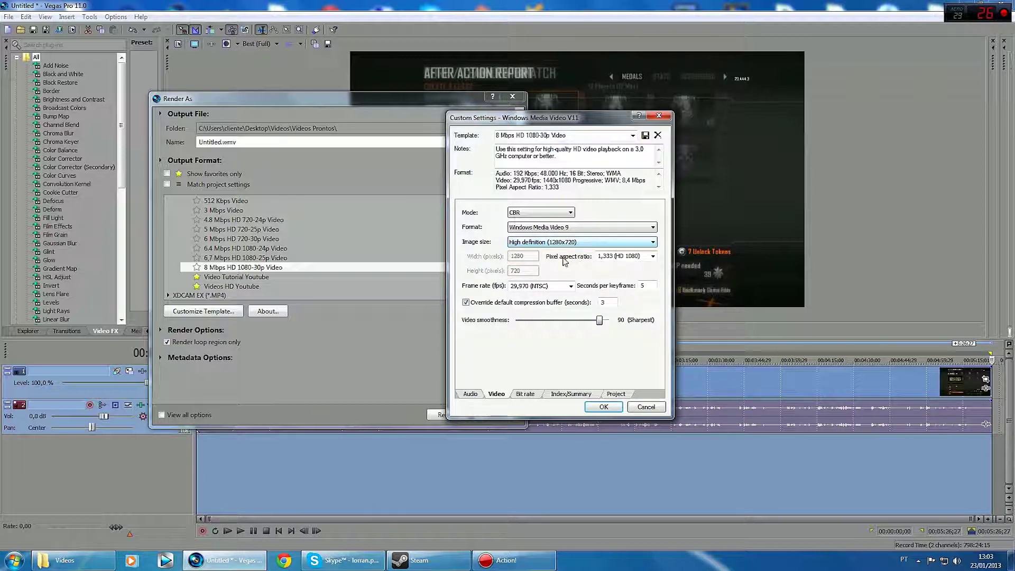
{"action": "left_click", "coordinate": [652, 257]}
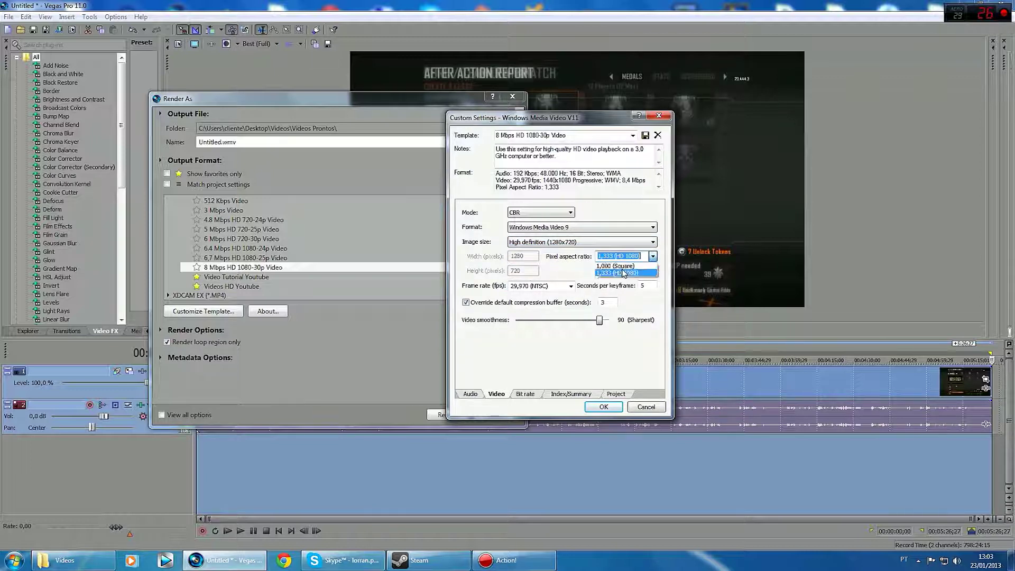
{"action": "left_click", "coordinate": [613, 270]}
{"action": "scroll", "coordinate": [624, 258], "scroll_direction": "up", "scroll_amount": 5}
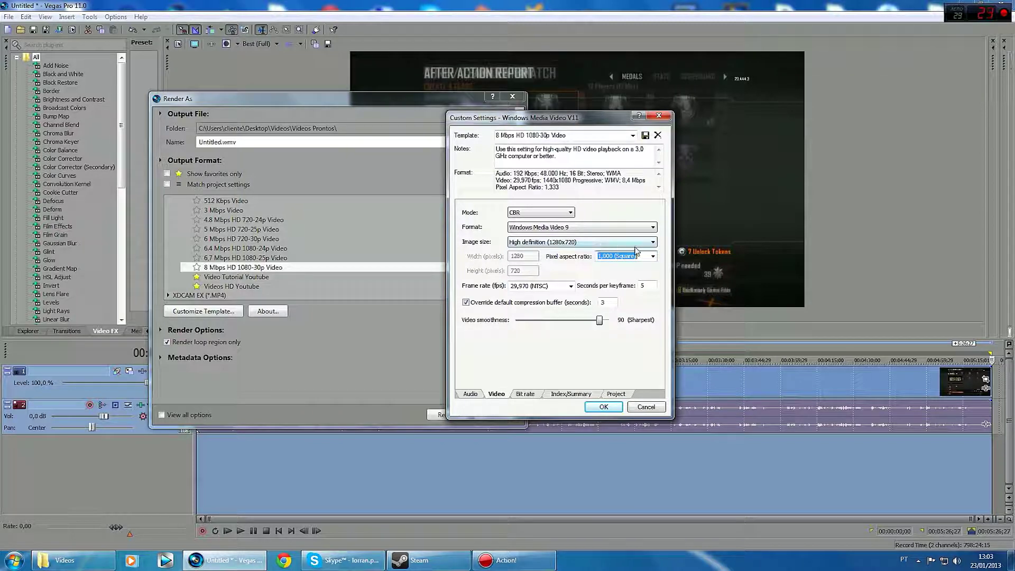
{"action": "left_click", "coordinate": [632, 248]}
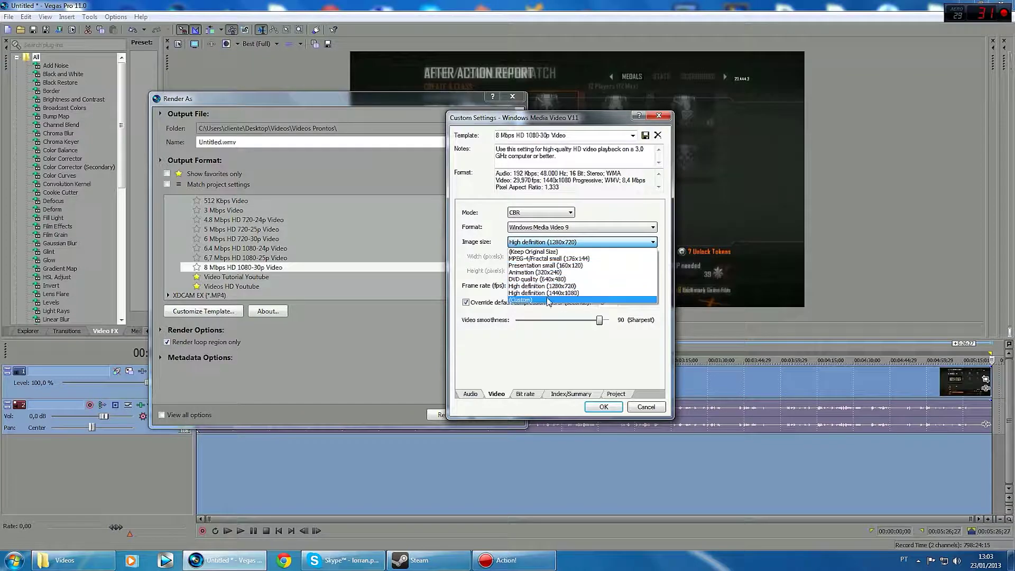
{"action": "left_click", "coordinate": [627, 256]}
{"action": "left_click", "coordinate": [627, 256]}
{"action": "left_click", "coordinate": [611, 279]}
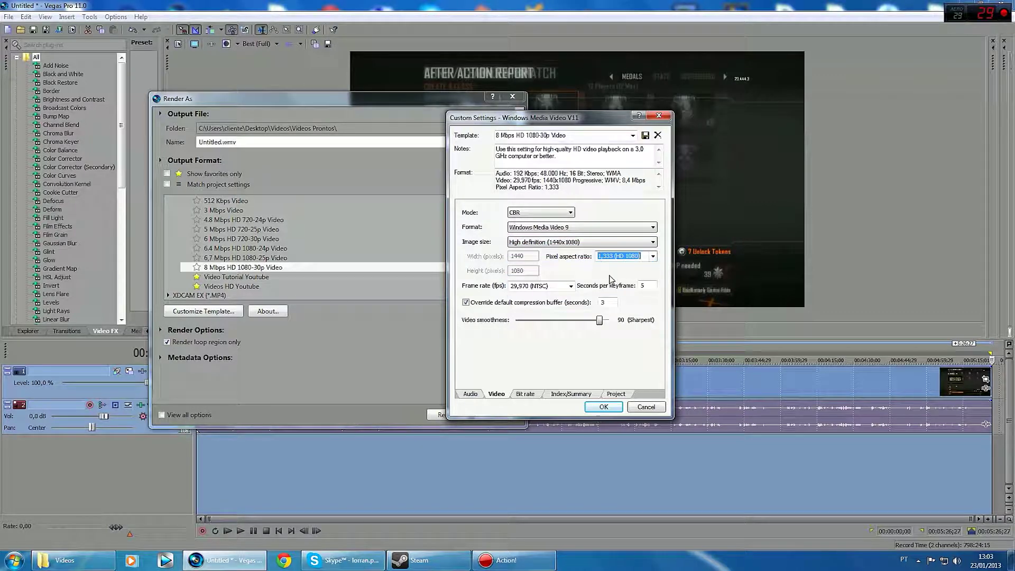
- Review the available frame rates for the template, keeping 29,970 (NTSC)
{"action": "left_click", "coordinate": [531, 286]}
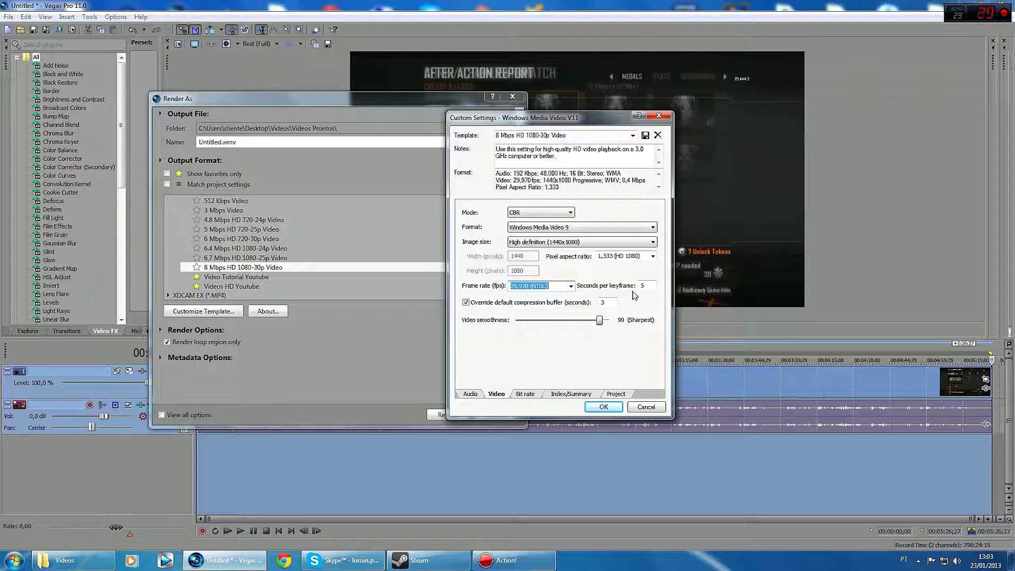
{"action": "left_click", "coordinate": [571, 286]}
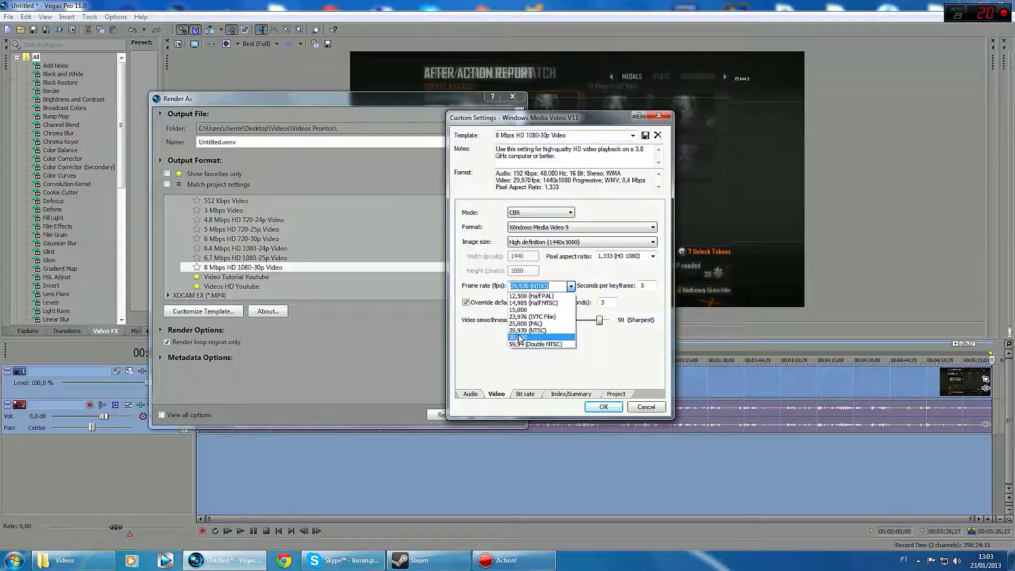
{"action": "left_click", "coordinate": [510, 287]}
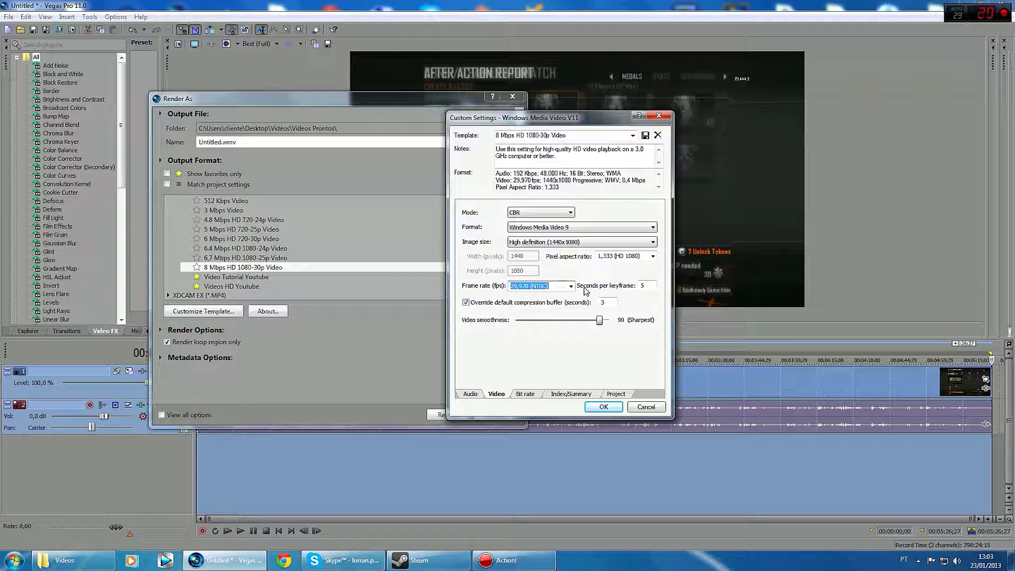
- Enter 3 seconds for the overridden compression buffer and set the video smoothness to 100 (Sharpest)
{"action": "left_click", "coordinate": [650, 285]}
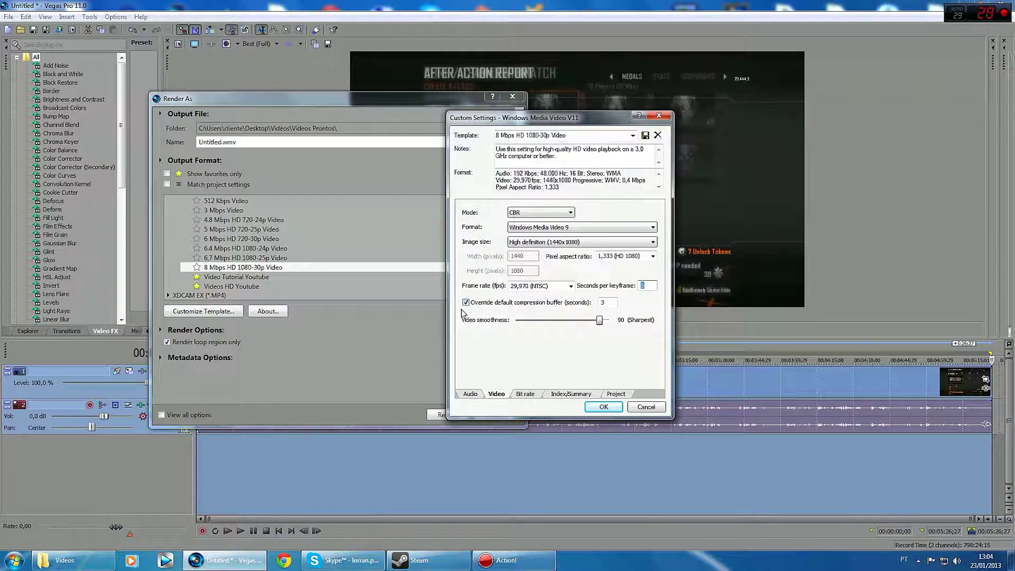
{"action": "double_click", "coordinate": [605, 303]}
{"action": "type", "text": "3"}
{"action": "mouse_move", "coordinate": [601, 323]}
{"action": "left_mouse_down"}
{"action": "mouse_move", "coordinate": [511, 325]}
{"action": "mouse_move", "coordinate": [609, 322]}
{"action": "left_mouse_up"}
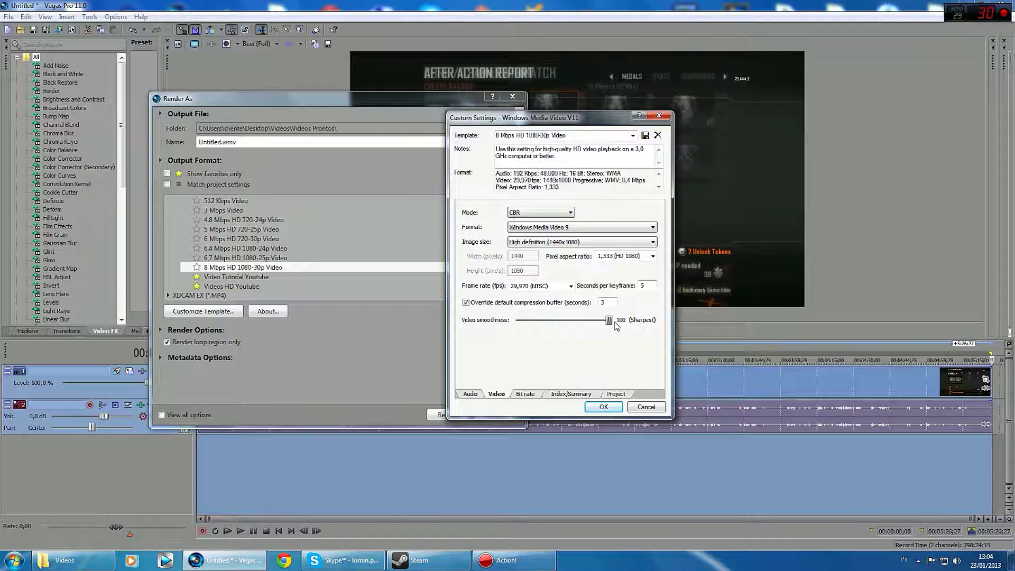
- Set the template's Internet/LAN target bit rate to 8 M
{"action": "left_click", "coordinate": [526, 394]}
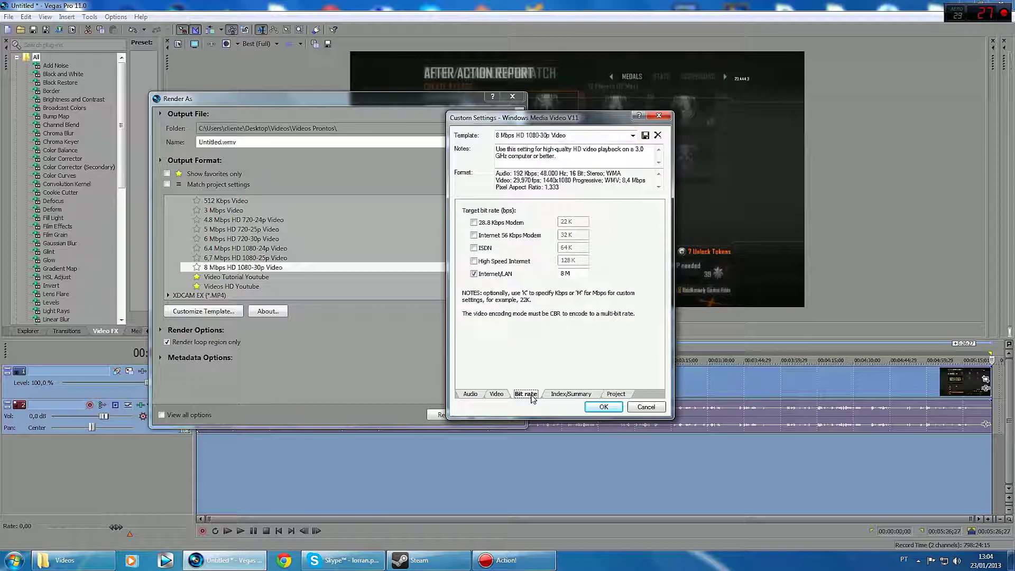
{"action": "left_click_drag", "start_coordinate": [560, 274], "coordinate": [588, 275]}
{"action": "left_click", "coordinate": [581, 273]}
{"action": "key", "text": "Home"}
{"action": "key", "text": "Right"}
{"action": "type", "text": "6"}
{"action": "type", "text": "8"}
- Review the template's index file options and summary fields, leaving them blank
{"action": "left_click", "coordinate": [565, 394]}
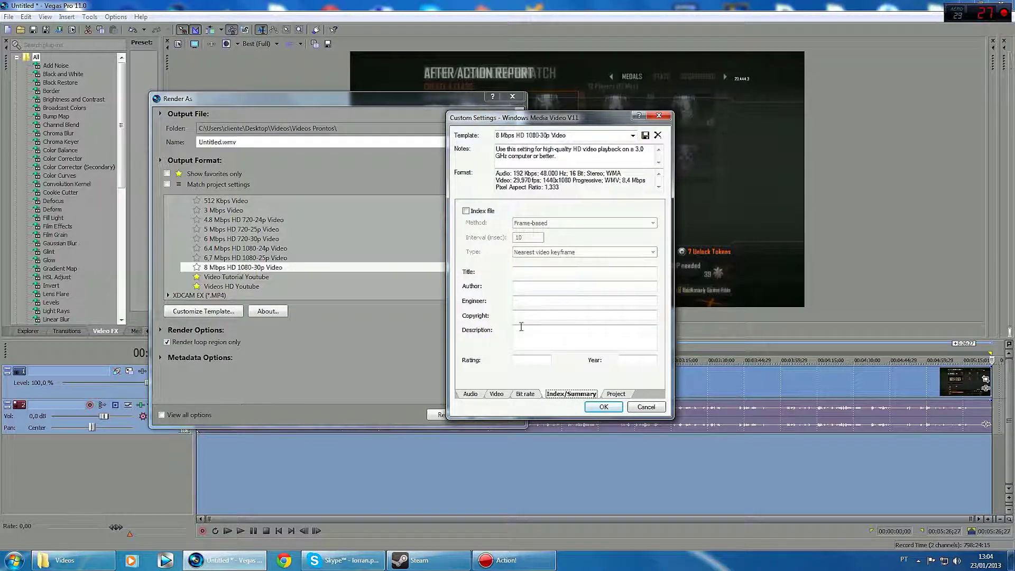
{"action": "left_click", "coordinate": [529, 300]}
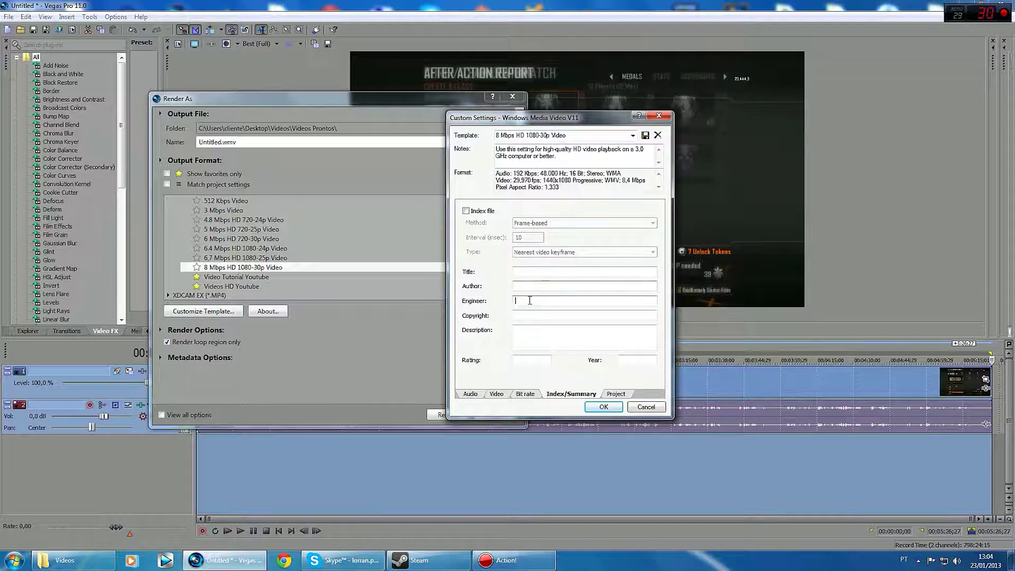
{"action": "key", "text": "Tab"}
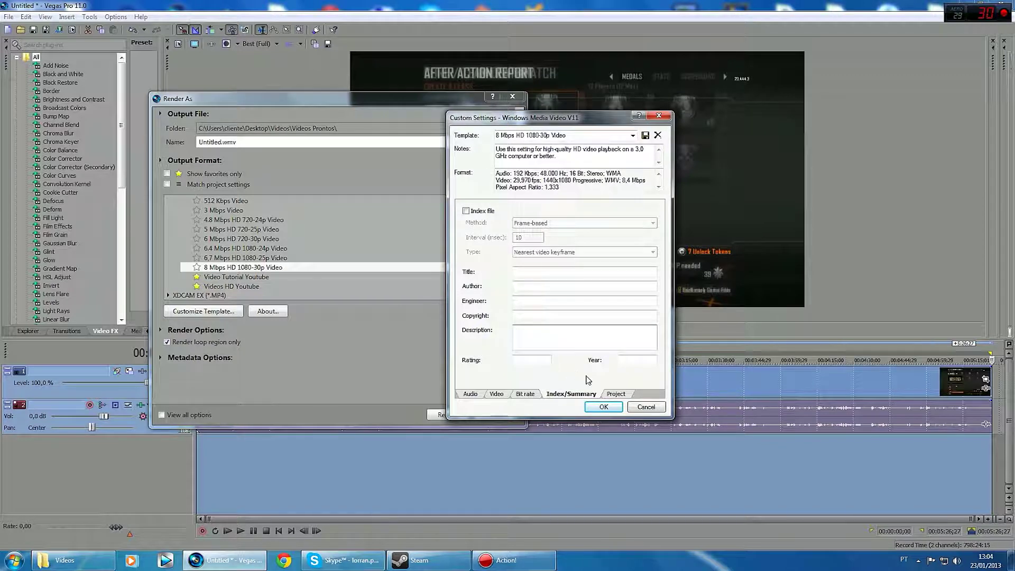
- Set the template's video rendering quality to Best
{"action": "left_click", "coordinate": [616, 394]}
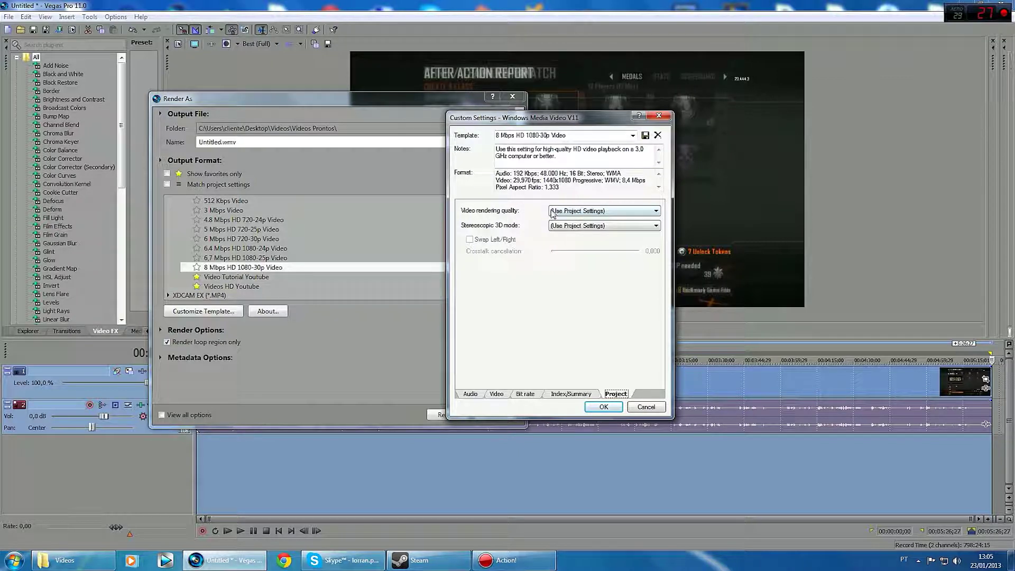
{"action": "left_click", "coordinate": [653, 212]}
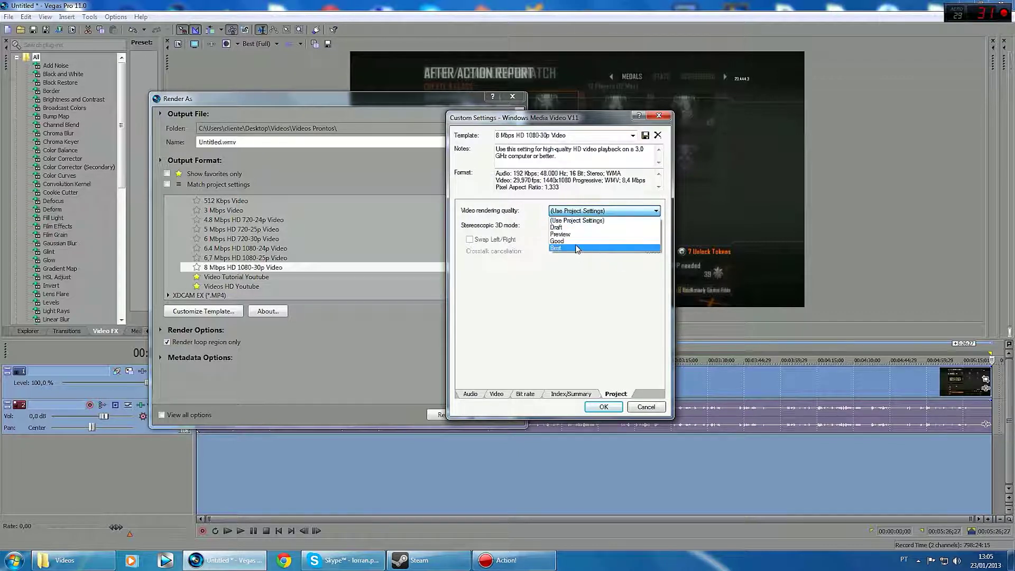
{"action": "left_click", "coordinate": [576, 247]}
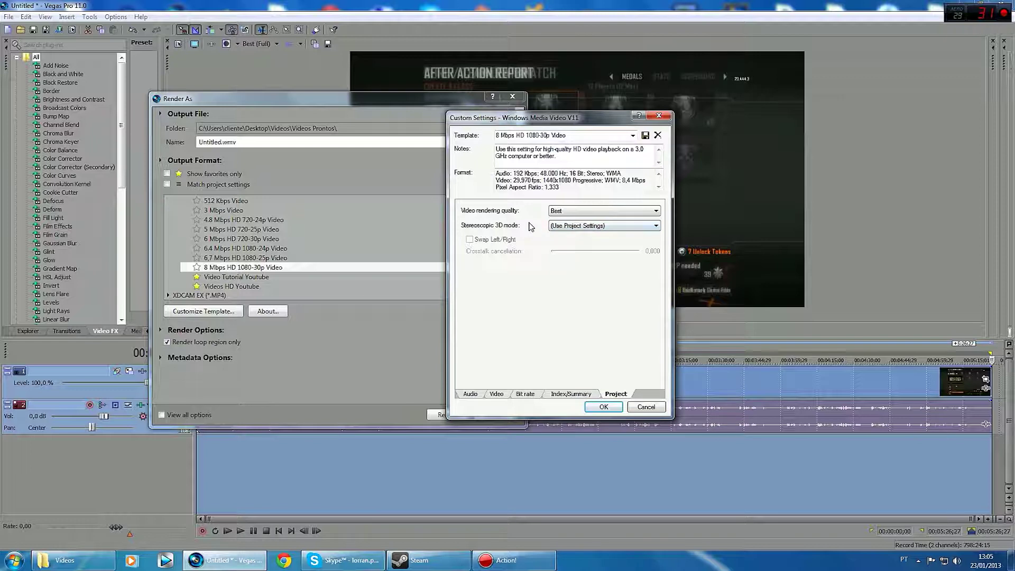
- Review the stereoscopic 3D modes, keeping the project settings option
{"action": "left_click", "coordinate": [572, 227]}
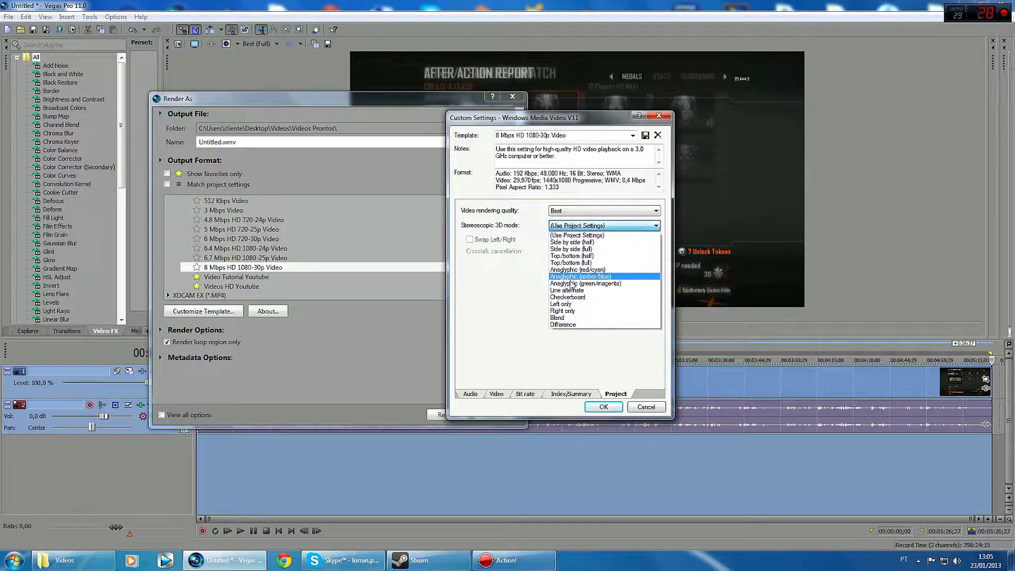
{"action": "left_click", "coordinate": [517, 260]}
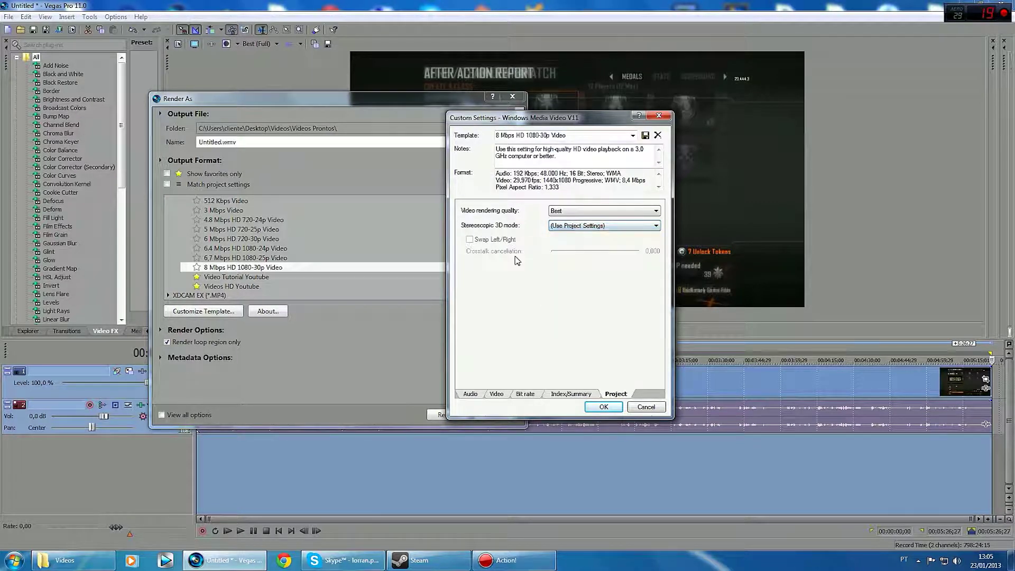
{"action": "left_click", "coordinate": [574, 228]}
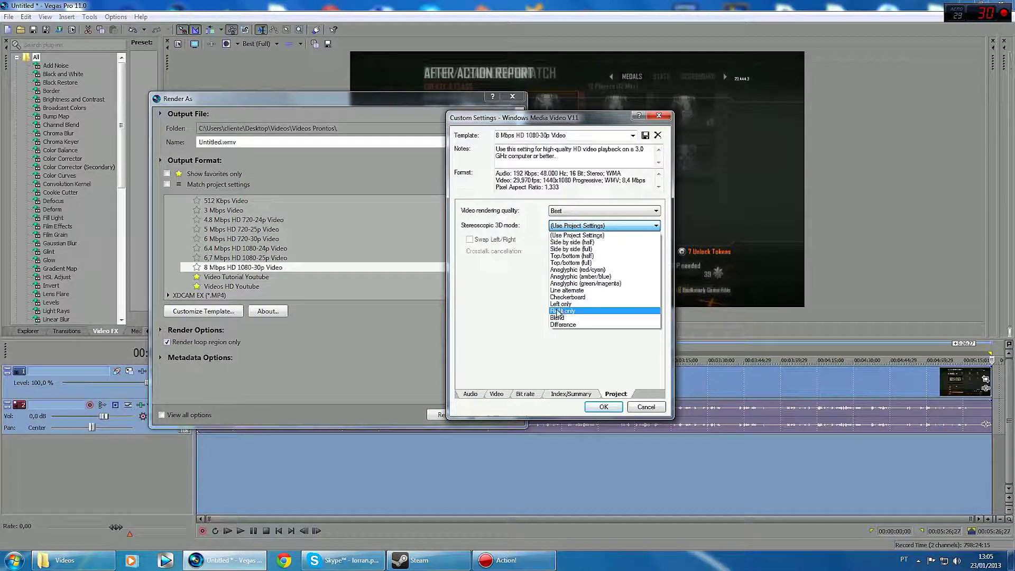
{"action": "left_click", "coordinate": [523, 313]}
- Review the template's audio and video settings, including the image size and pixel aspect ratio, keeping High definition (1440x1080)
{"action": "left_click", "coordinate": [470, 394]}
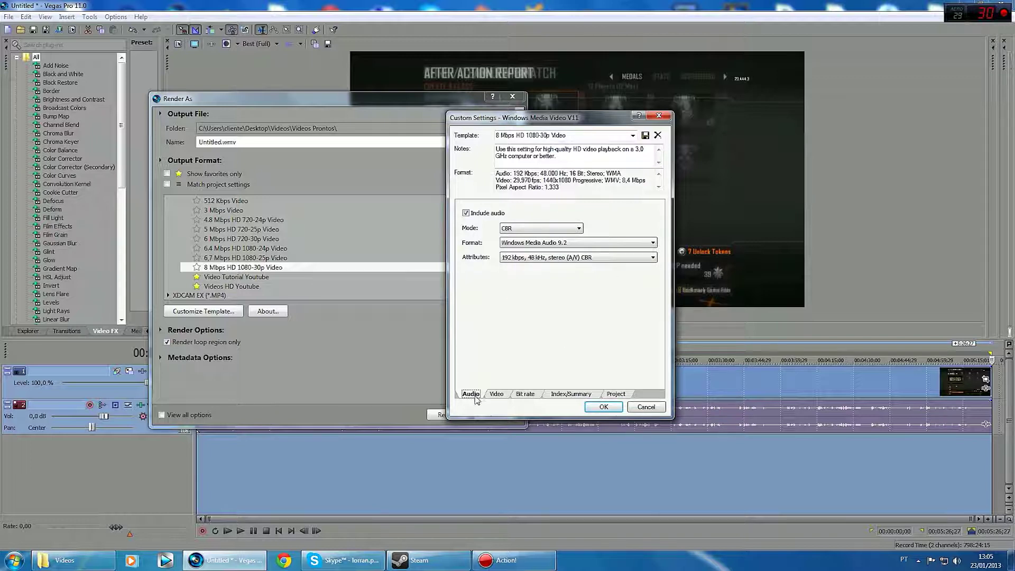
{"action": "key", "text": "ctrl+Tab"}
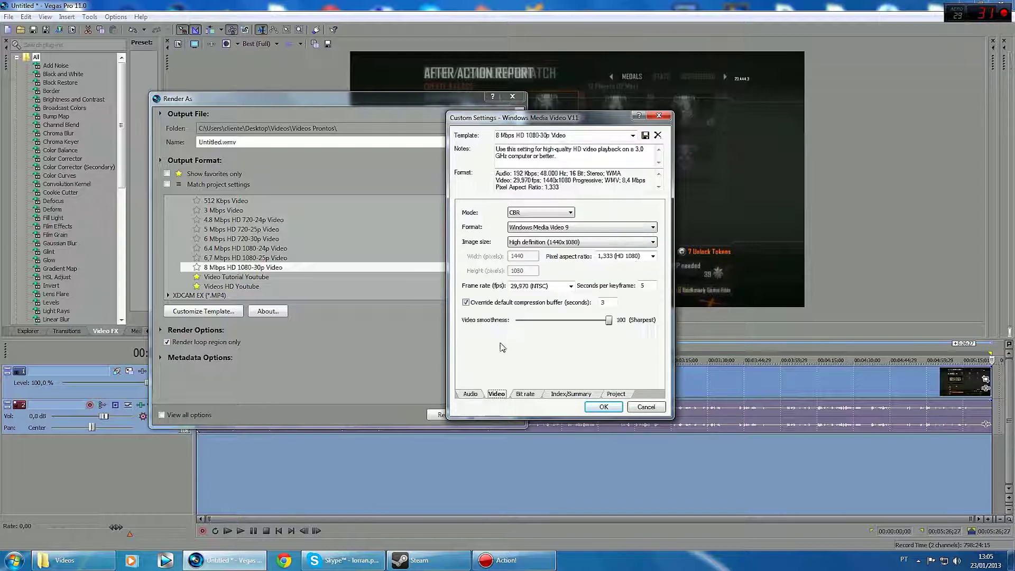
{"action": "left_click", "coordinate": [545, 242]}
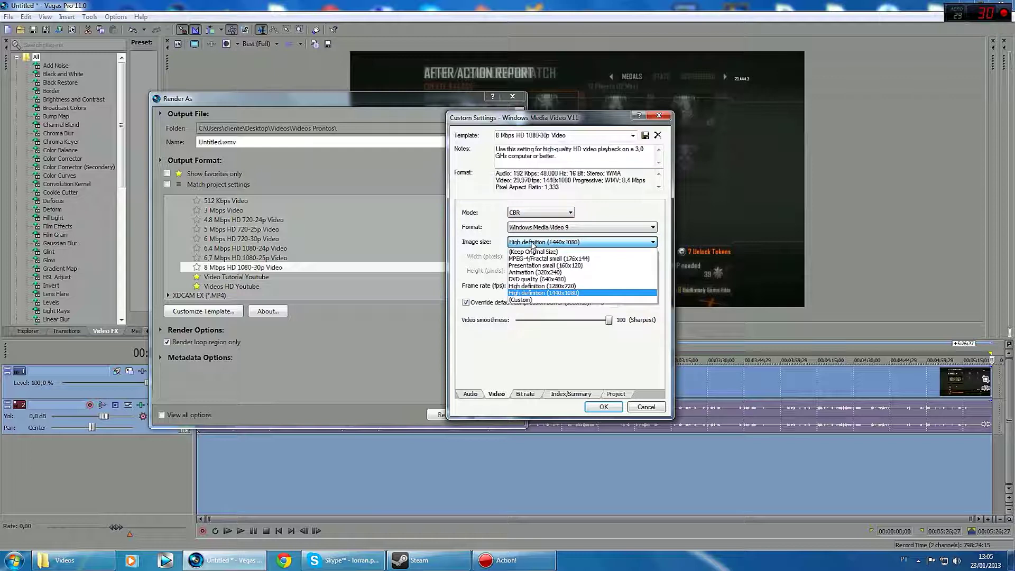
{"action": "left_click", "coordinate": [551, 294]}
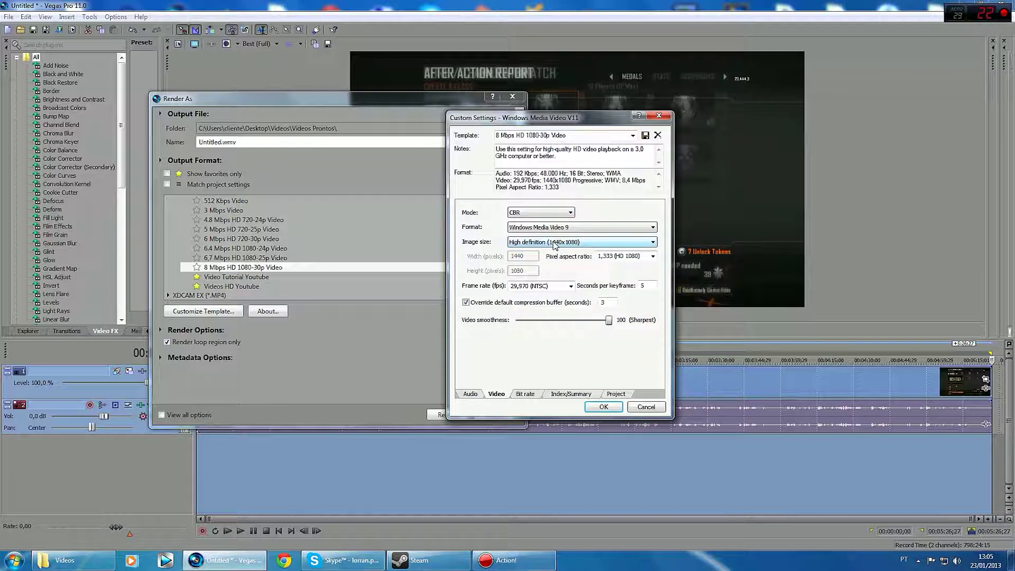
{"action": "left_click", "coordinate": [613, 257]}
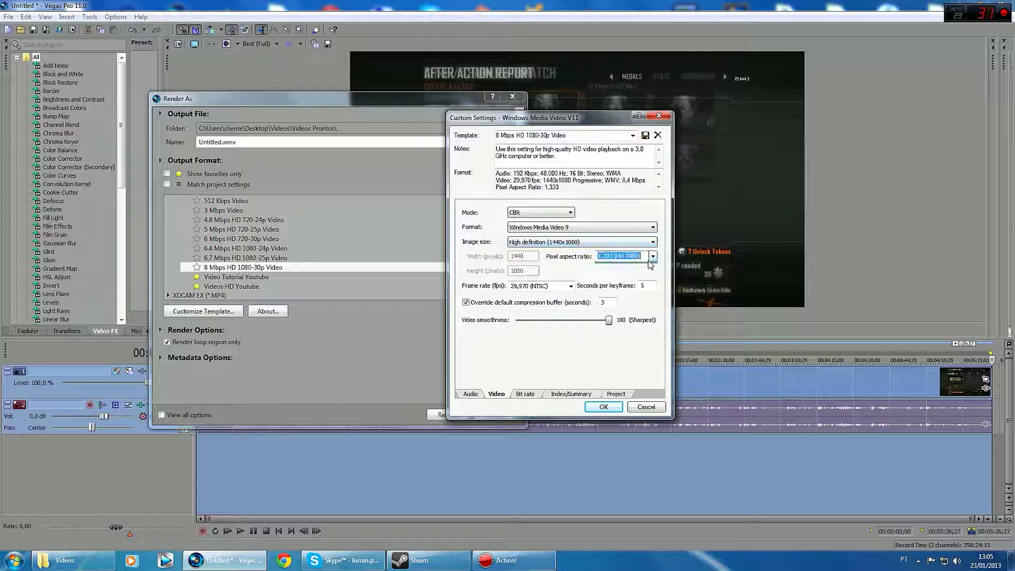
{"action": "left_click", "coordinate": [626, 273]}
- Set the template's image size to High definition (1280x720) and its pixel aspect ratio to 1,000 (Square)
{"action": "left_click", "coordinate": [579, 242]}
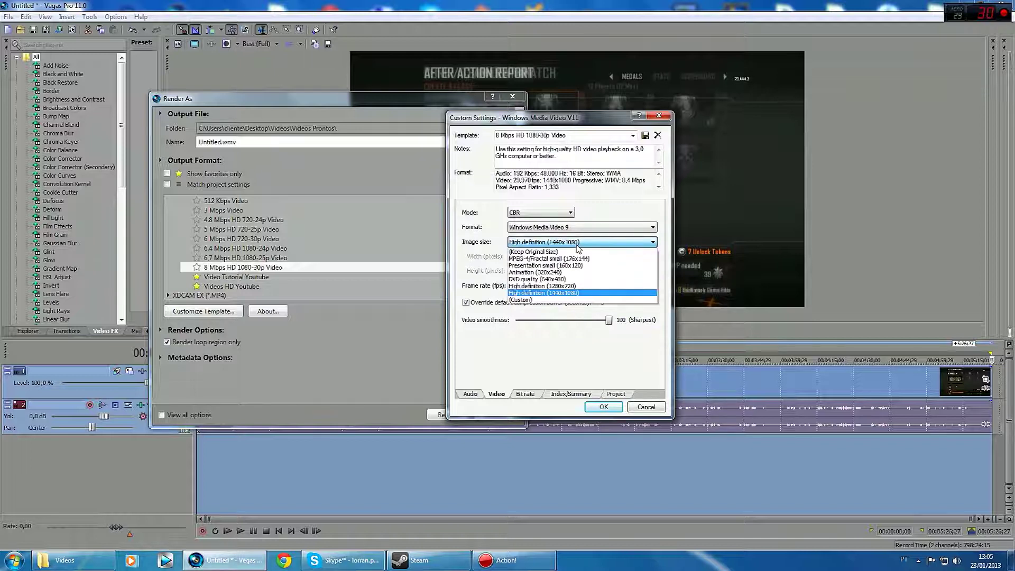
{"action": "left_click", "coordinate": [566, 286]}
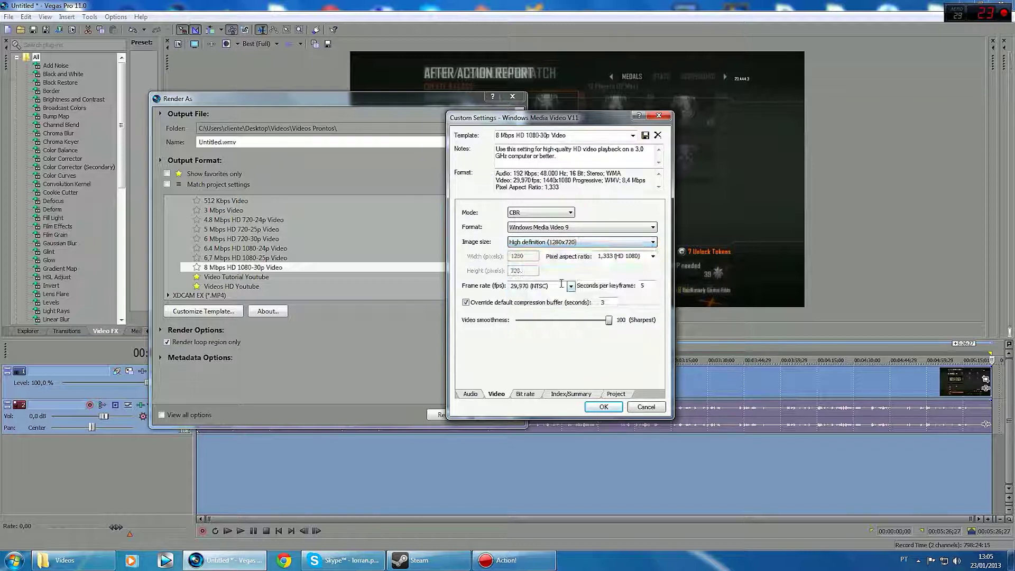
{"action": "left_click", "coordinate": [642, 261]}
{"action": "left_click", "coordinate": [636, 265]}
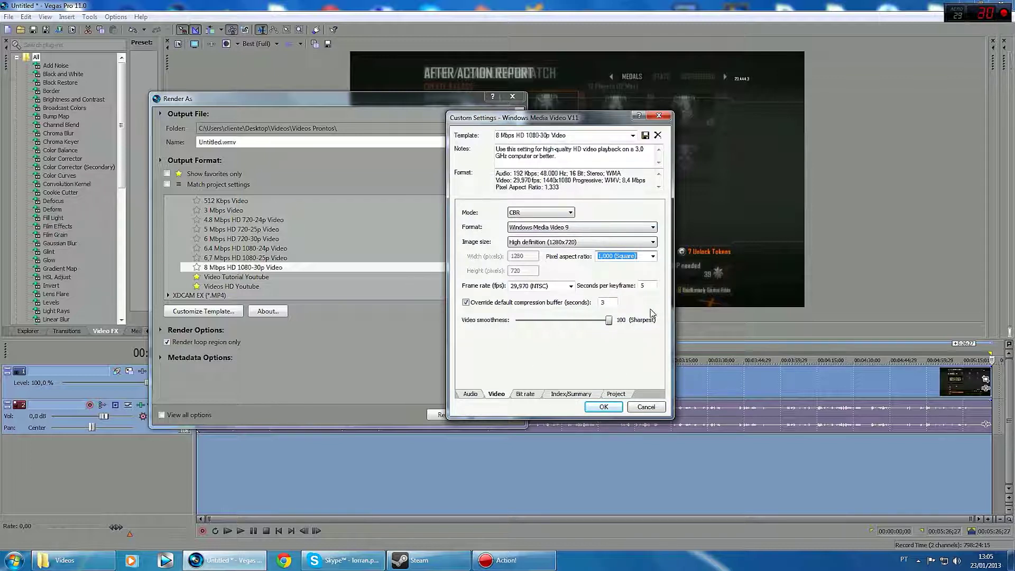
- Save the customized settings as a new template named "Video HD Tutorial" and return to the render settings
{"action": "left_click", "coordinate": [581, 137]}
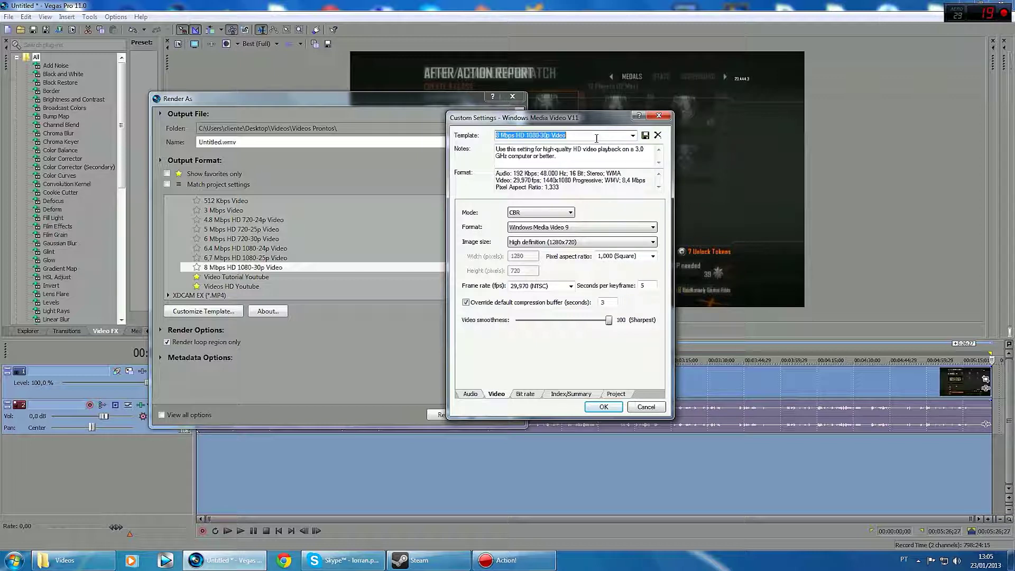
{"action": "key", "text": "BackSpace"}
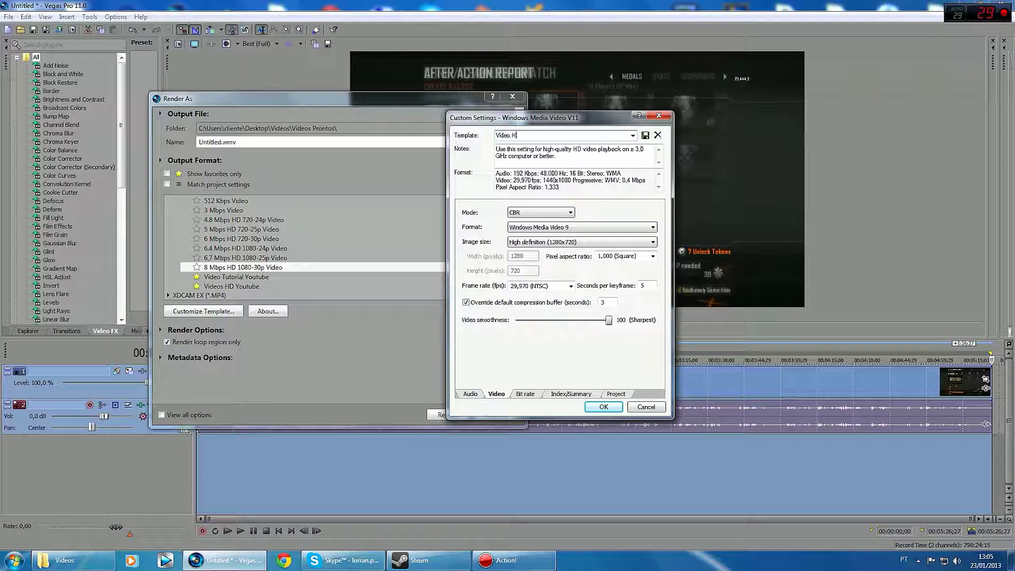
{"action": "type", "text": "Video HD Tutorial"}
{"action": "left_click", "coordinate": [646, 135]}
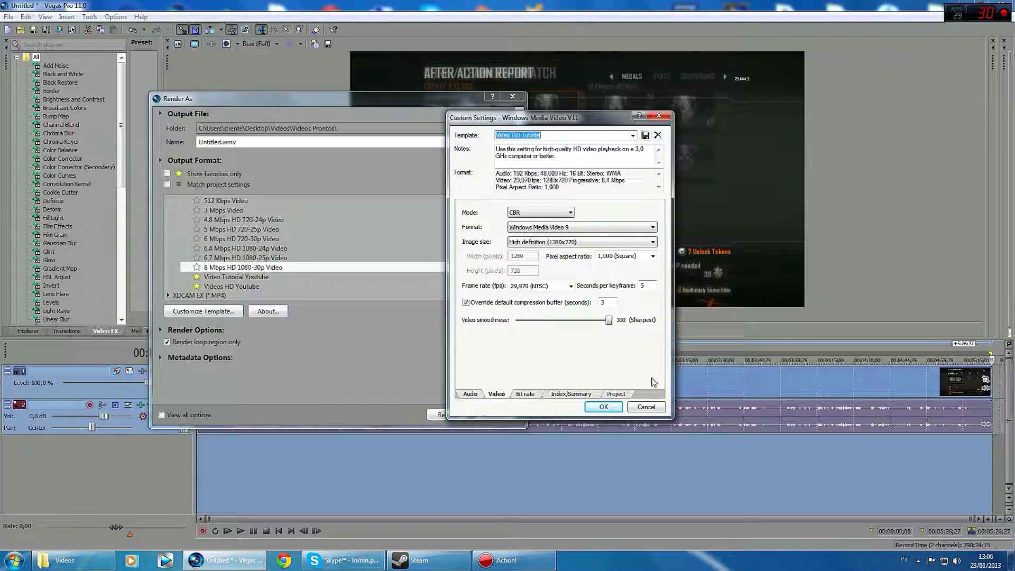
{"action": "left_click", "coordinate": [615, 411]}
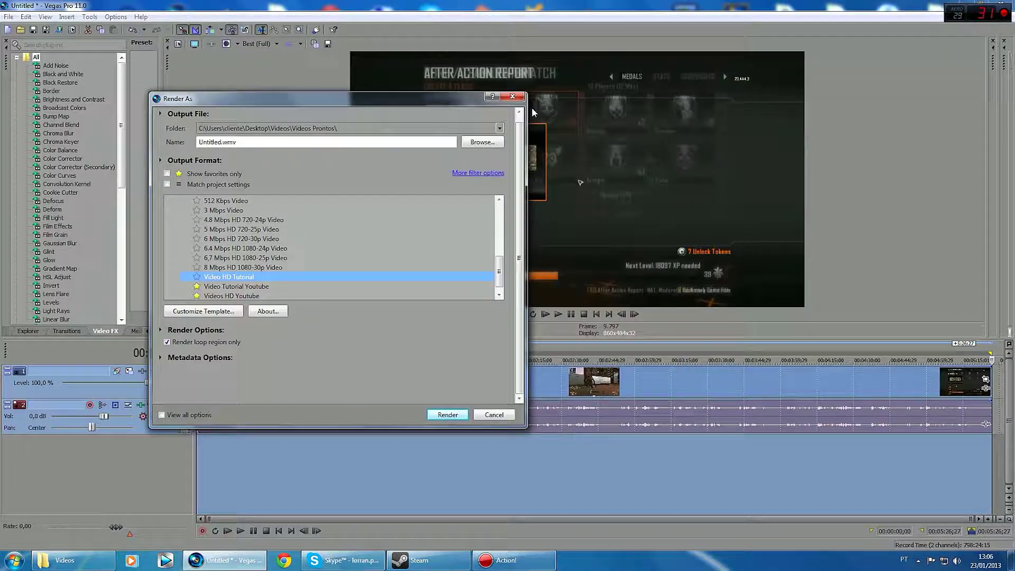
- Mark the Video HD Tutorial template as a favorite and filter the output formats to favorites only
{"action": "scroll", "coordinate": [221, 243], "scroll_direction": "up", "scroll_amount": 3}
{"action": "scroll", "coordinate": [222, 243], "scroll_direction": "down", "scroll_amount": 3}
{"action": "left_click", "coordinate": [200, 281]}
{"action": "left_click", "coordinate": [168, 175]}
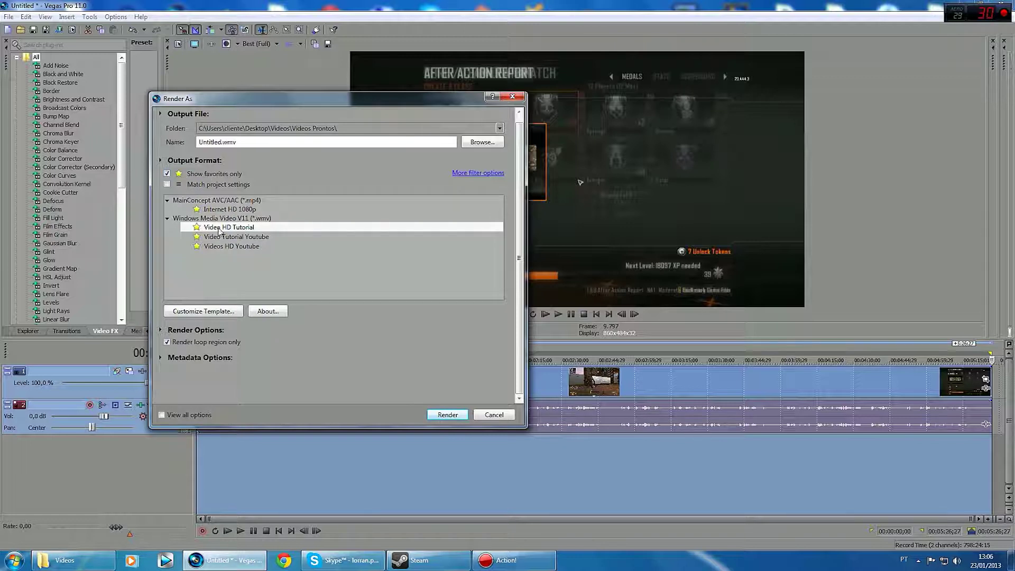
- Look through the favorite MP4 and WMV templates, ending with Video Tutorial Youtube selected
{"action": "left_click", "coordinate": [212, 245]}
{"action": "left_click", "coordinate": [216, 237]}
{"action": "left_click", "coordinate": [219, 228]}
{"action": "left_click", "coordinate": [233, 211]}
{"action": "left_click", "coordinate": [249, 246]}
{"action": "left_click", "coordinate": [247, 239]}
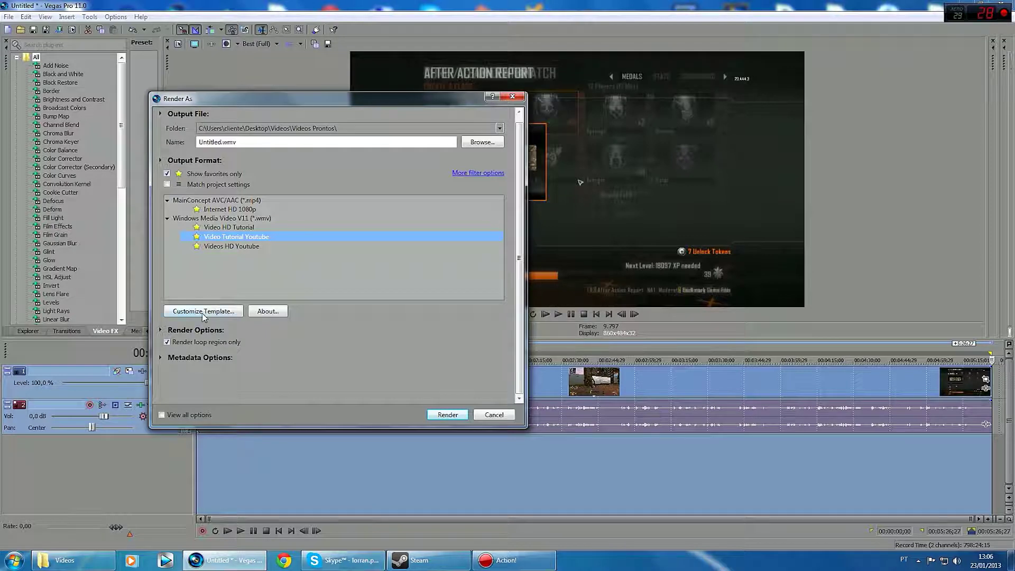
- Turn off the favorites-only filter and collapse the Windows Media Video V11 template group
{"action": "left_click", "coordinate": [167, 174]}
{"action": "left_click", "coordinate": [167, 242]}
{"action": "scroll", "coordinate": [267, 259], "scroll_direction": "down", "scroll_amount": 5}
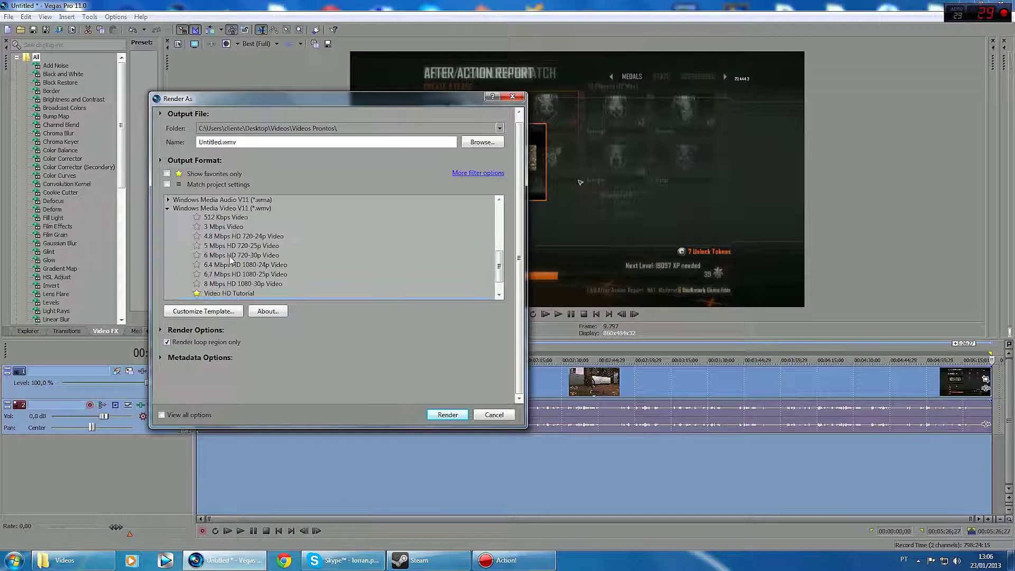
{"action": "left_click", "coordinate": [167, 209]}
{"action": "scroll", "coordinate": [243, 266], "scroll_direction": "up", "scroll_amount": 3}
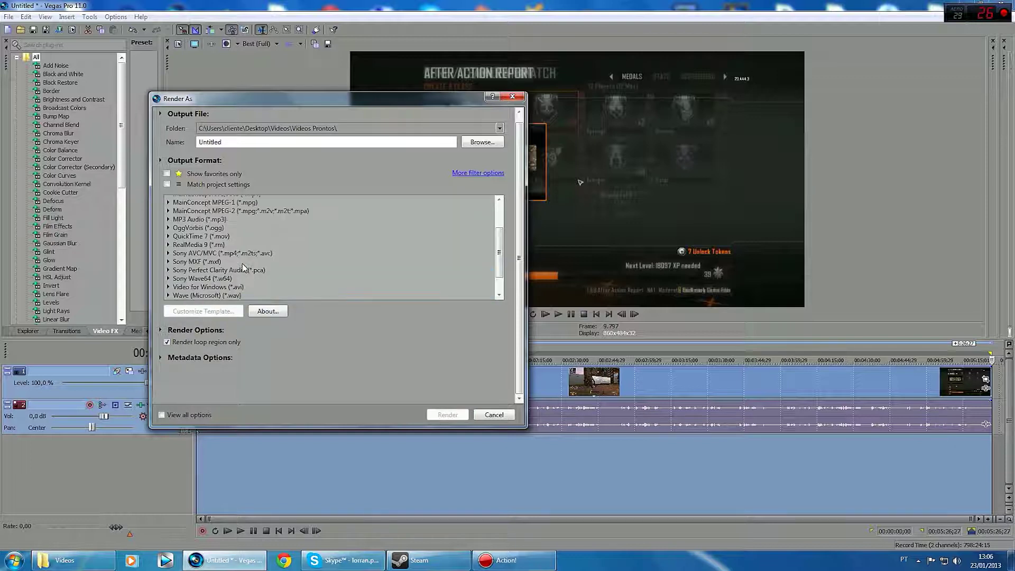
{"action": "scroll", "coordinate": [214, 235], "scroll_direction": "down", "scroll_amount": 3}
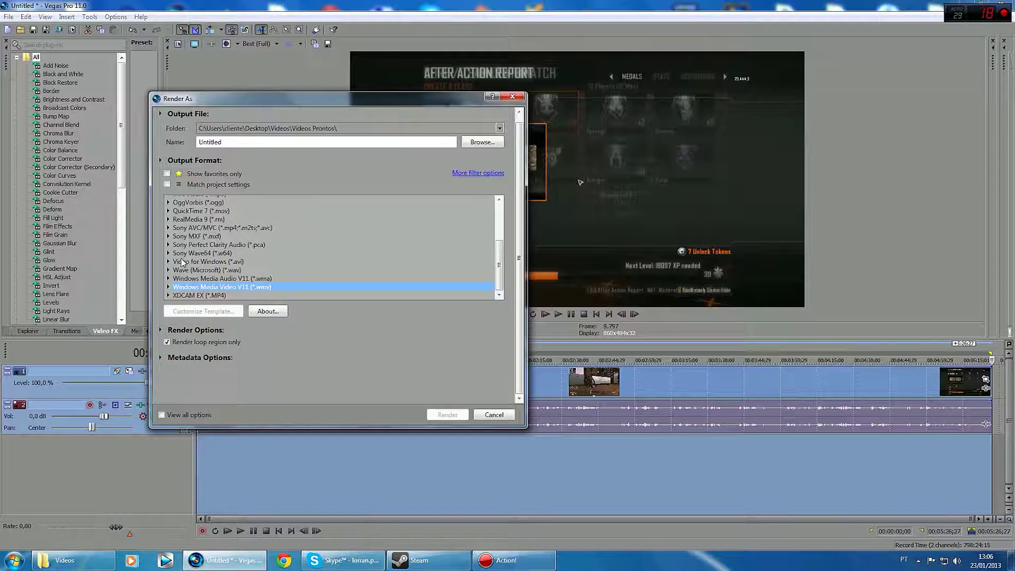
- Compare the Video for Windows and Windows Media Video V11 output formats, and close the render settings without rendering
{"action": "left_click", "coordinate": [178, 262]}
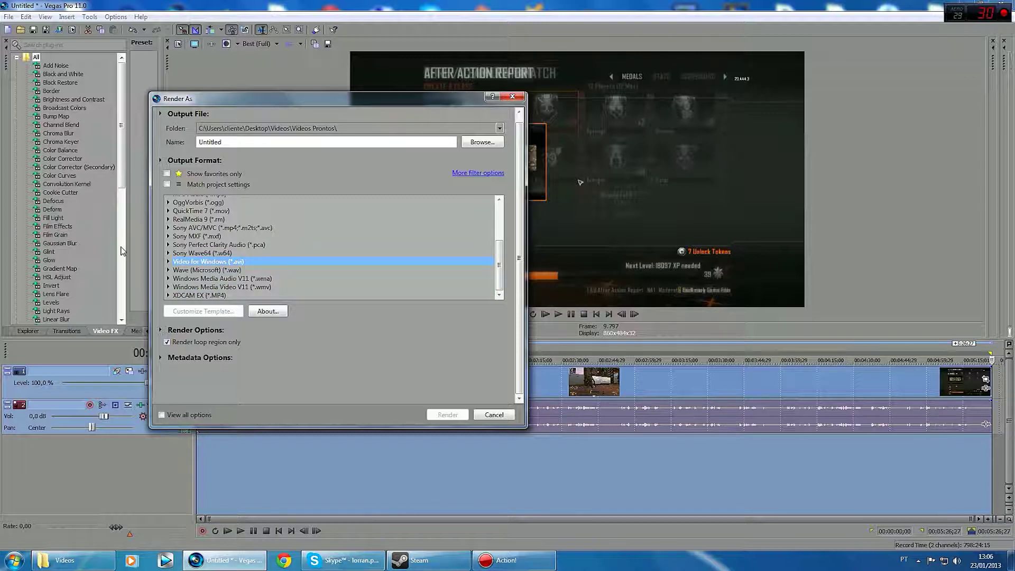
{"action": "left_click", "coordinate": [168, 262]}
{"action": "left_click", "coordinate": [169, 262]}
{"action": "left_click", "coordinate": [249, 287]}
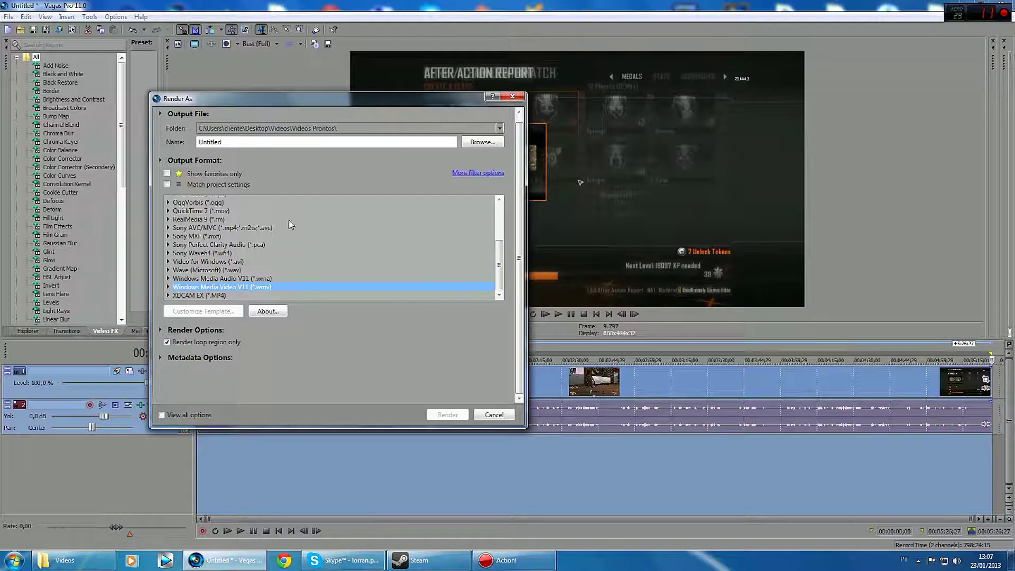
{"action": "left_click", "coordinate": [481, 417]}
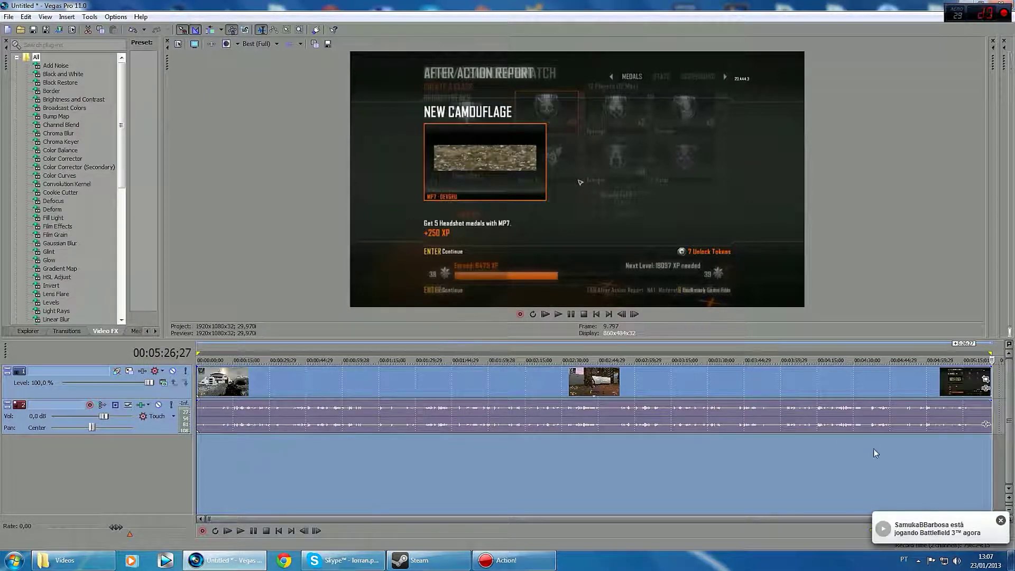